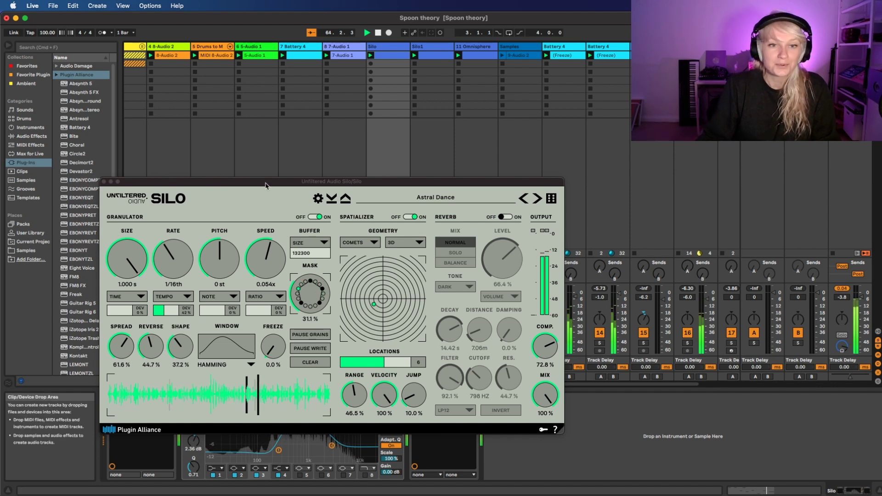
- Drag the Silo window aside, bring it back into view, then nudge it slightly left
drag(290, 182, 94, 151)
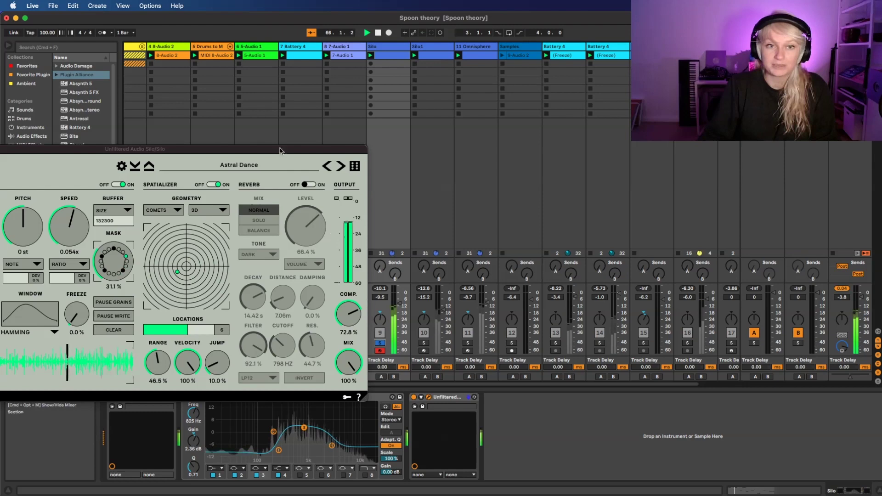
drag(281, 151, 496, 189)
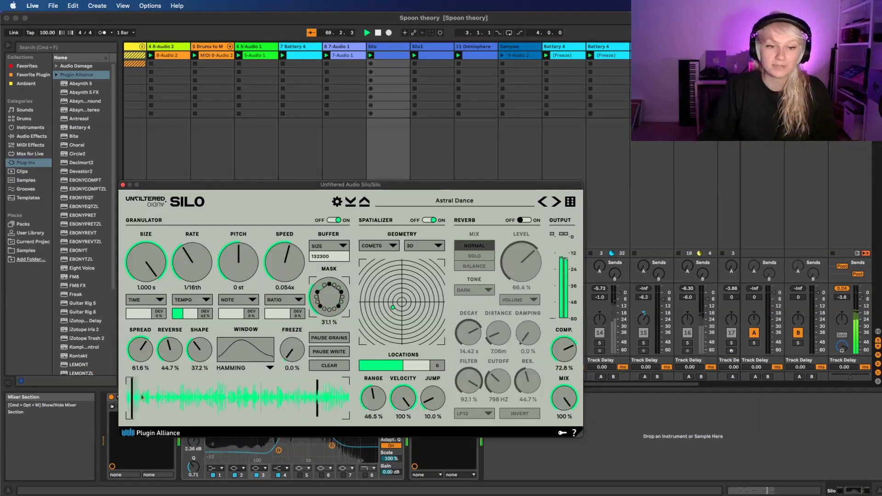
drag(343, 185, 302, 186)
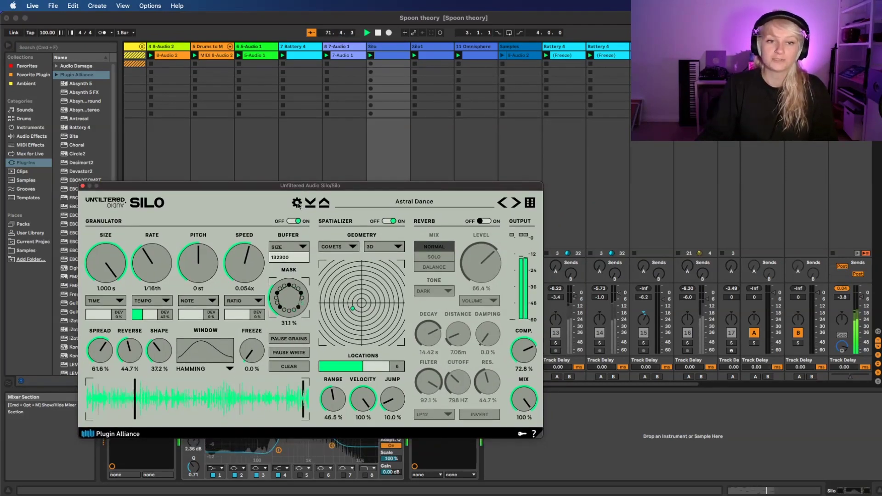
click(297, 203)
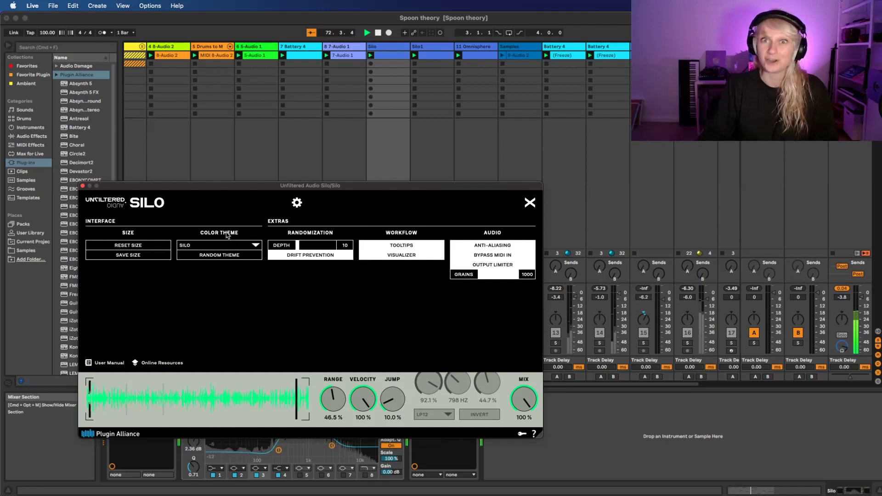
click(219, 246)
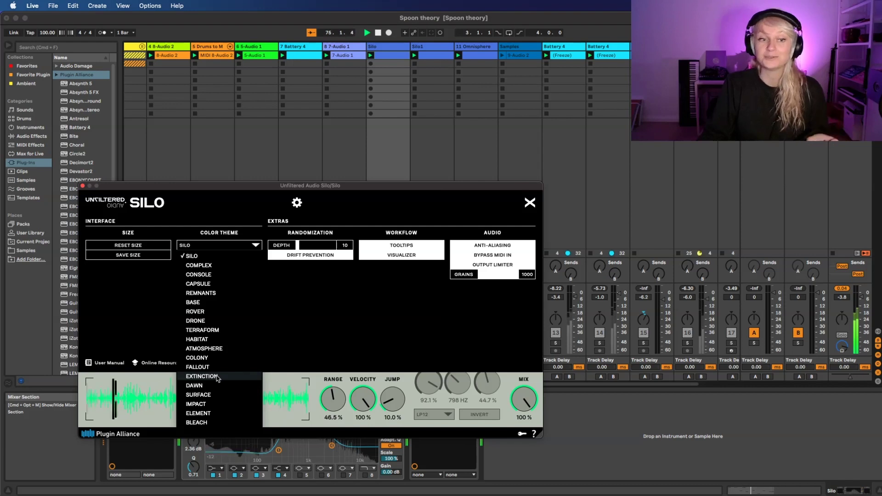
click(216, 378)
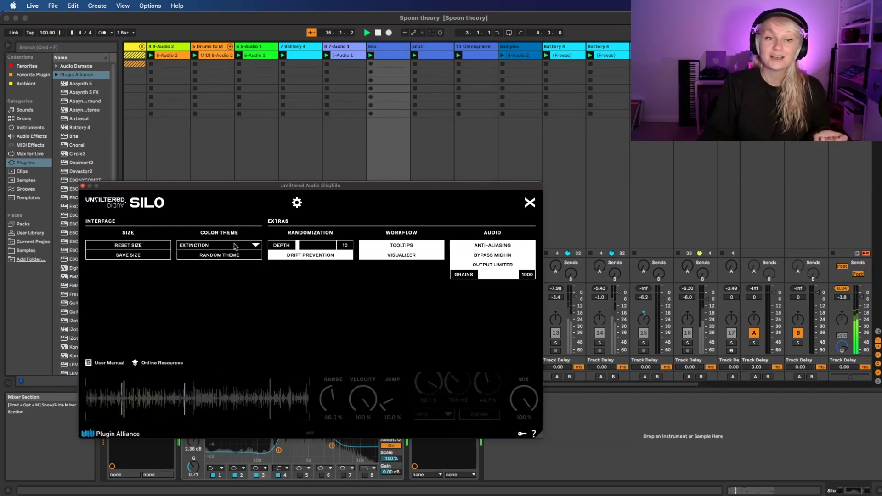
click(235, 246)
click(231, 256)
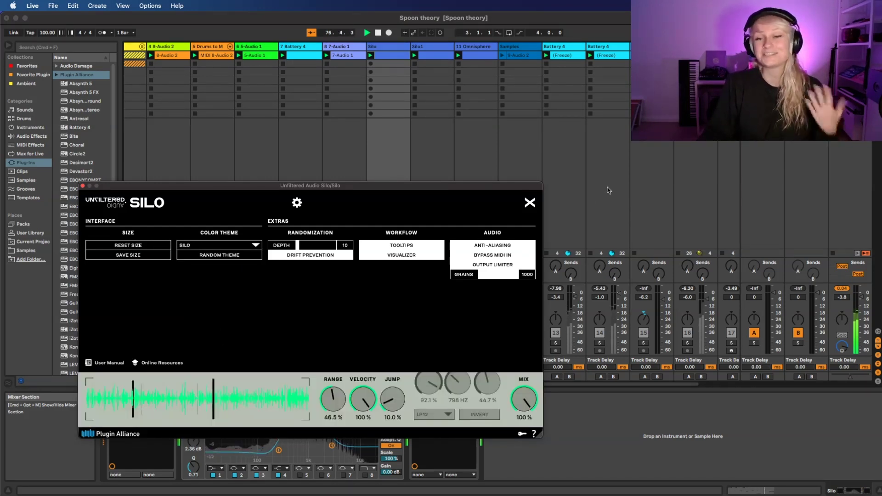
click(530, 202)
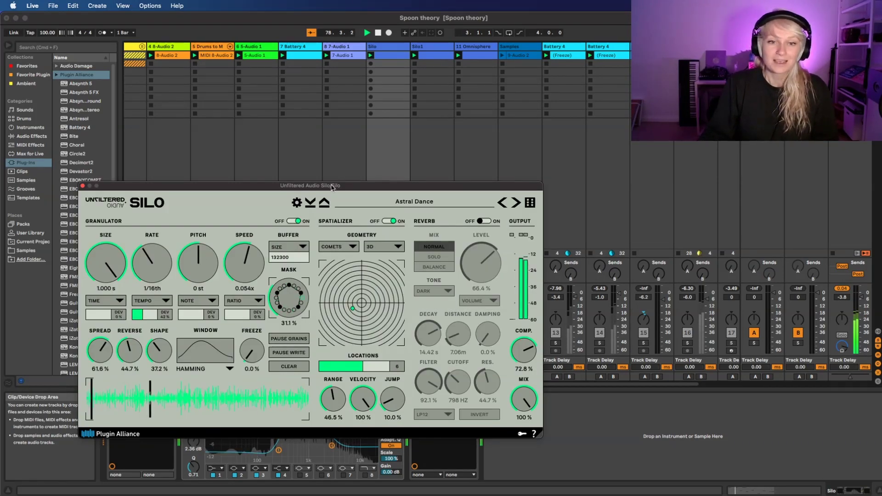
drag(332, 186, 331, 194)
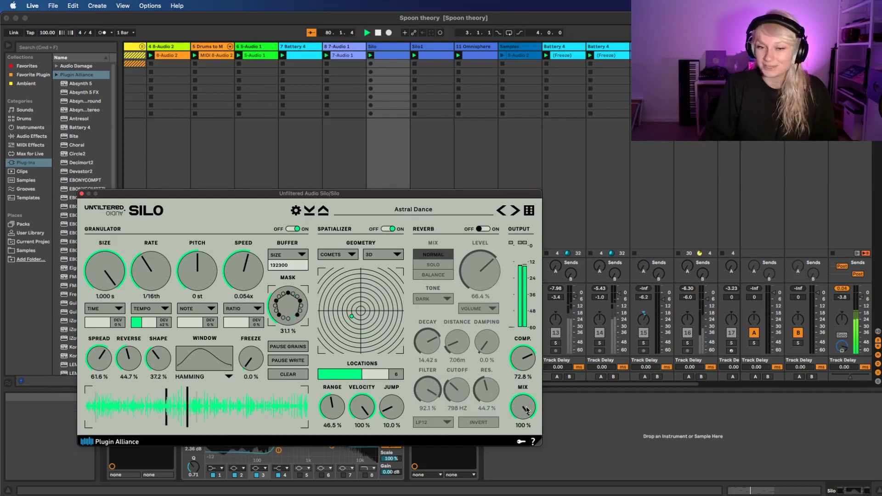
drag(525, 415, 517, 494)
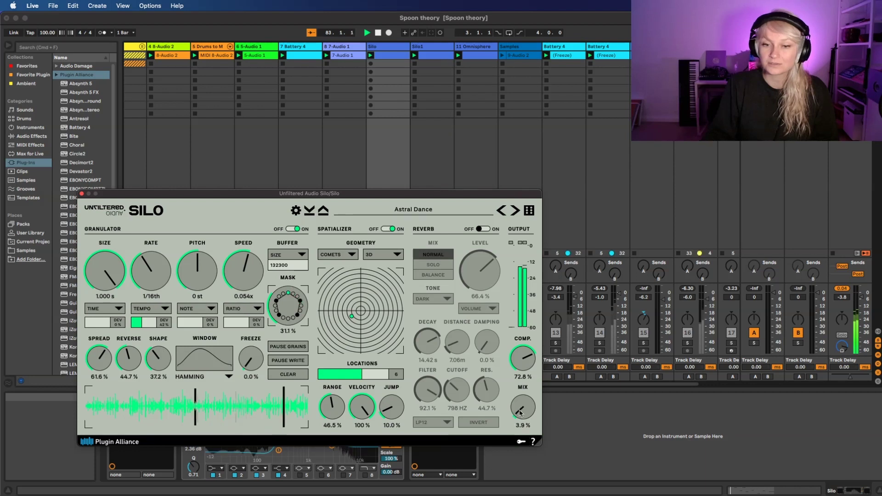
drag(520, 413, 513, 369)
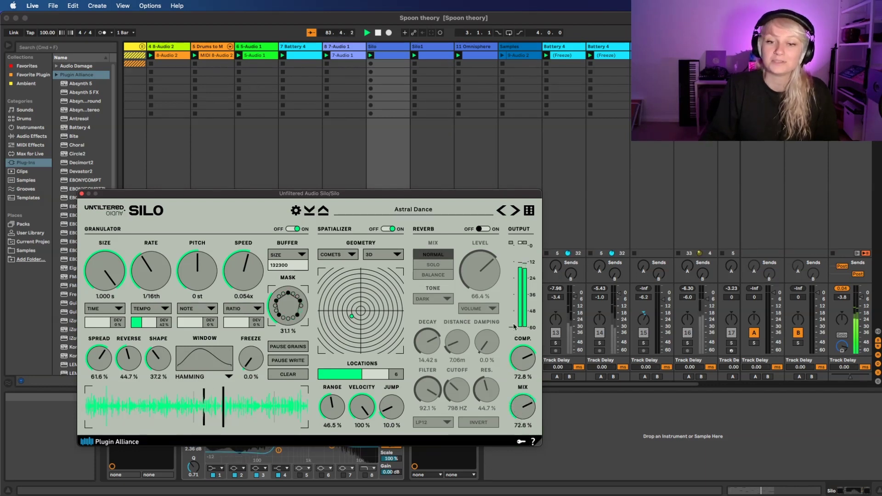
drag(516, 313, 521, 283)
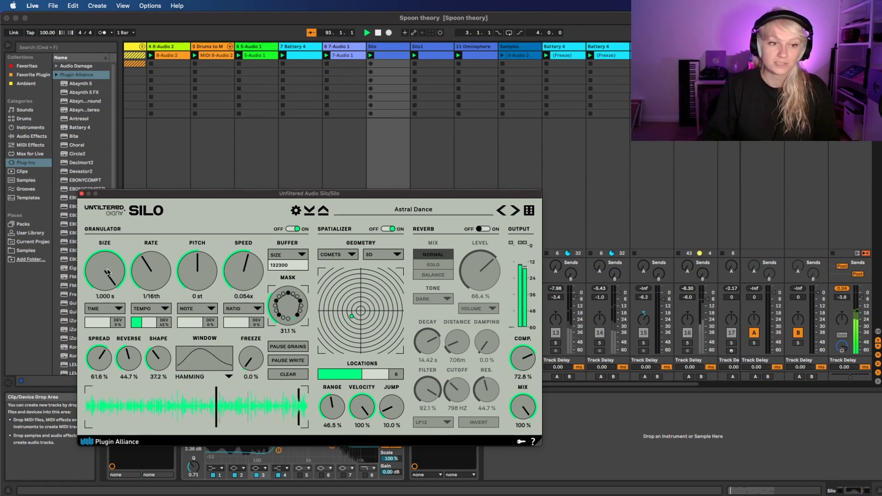
drag(108, 277, 92, 285)
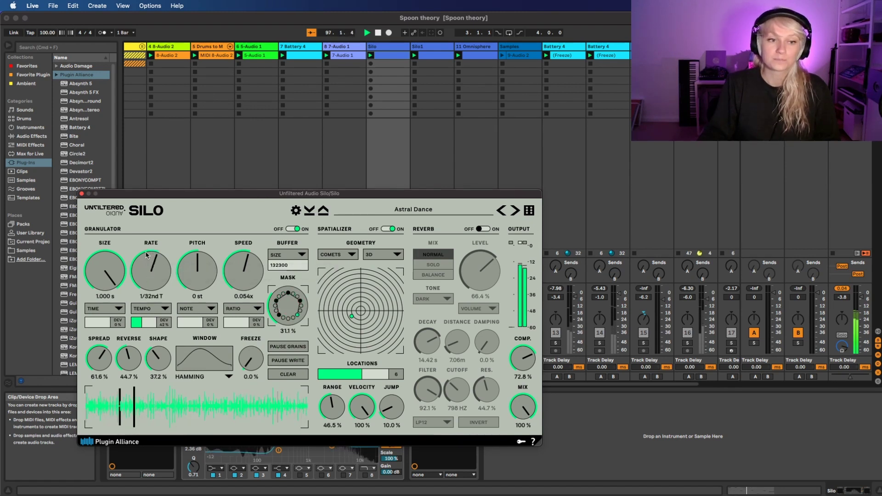
drag(146, 256, 151, 276)
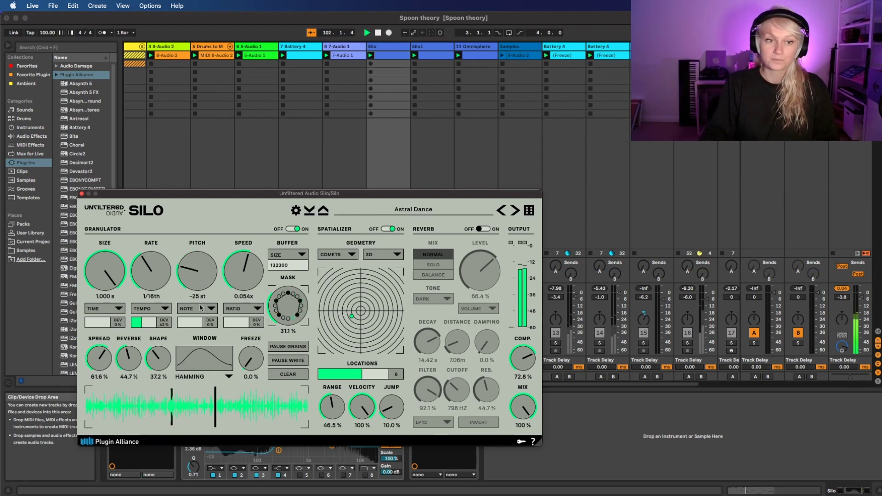
double_click(190, 266)
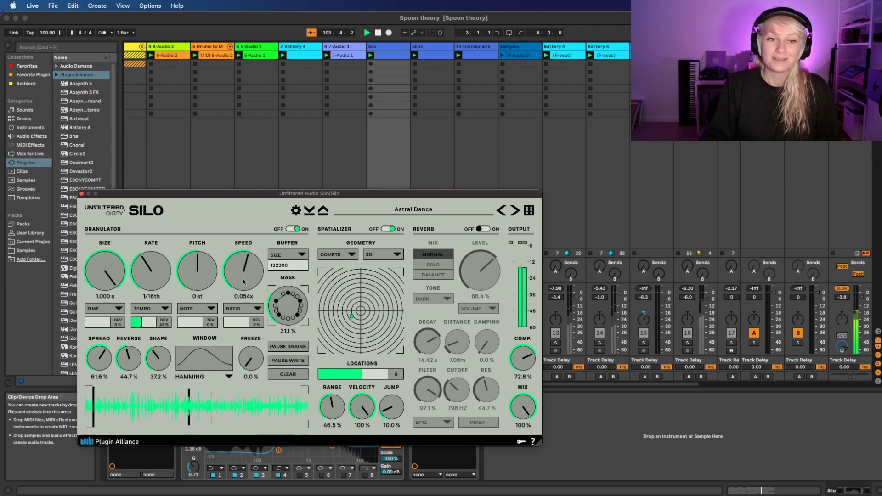
drag(242, 287, 243, 229)
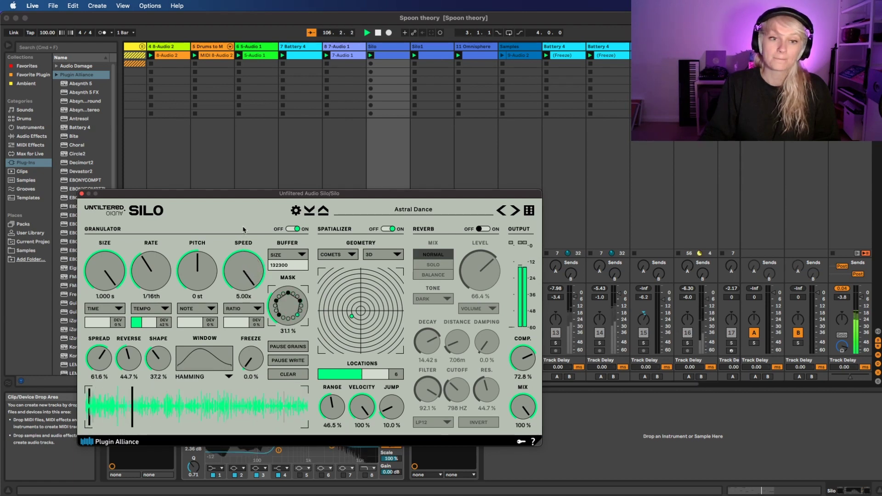
key(super+z)
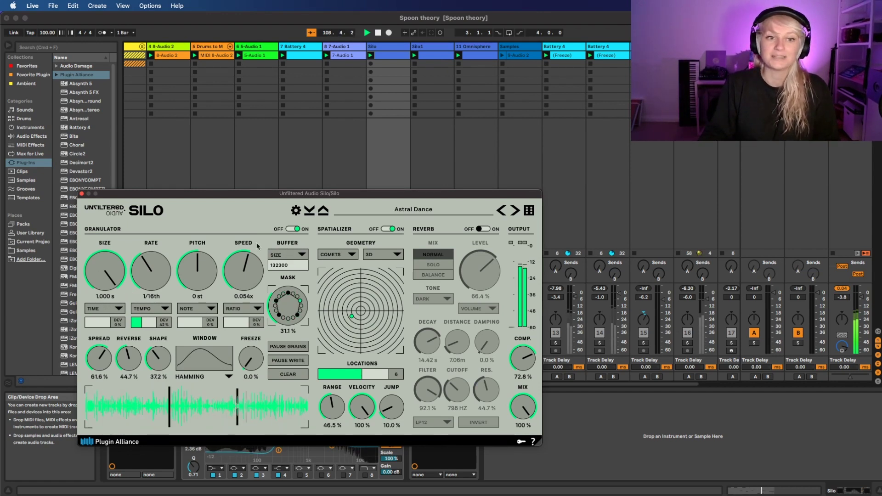
- Check the SIZE and RATE mode lists, leaving TIME and TEMPO selected
mouse_move(100, 311)
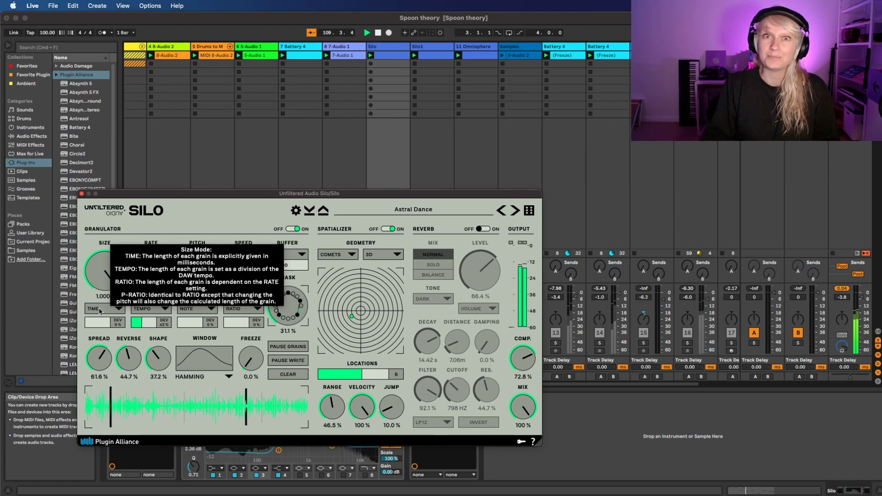
click(101, 310)
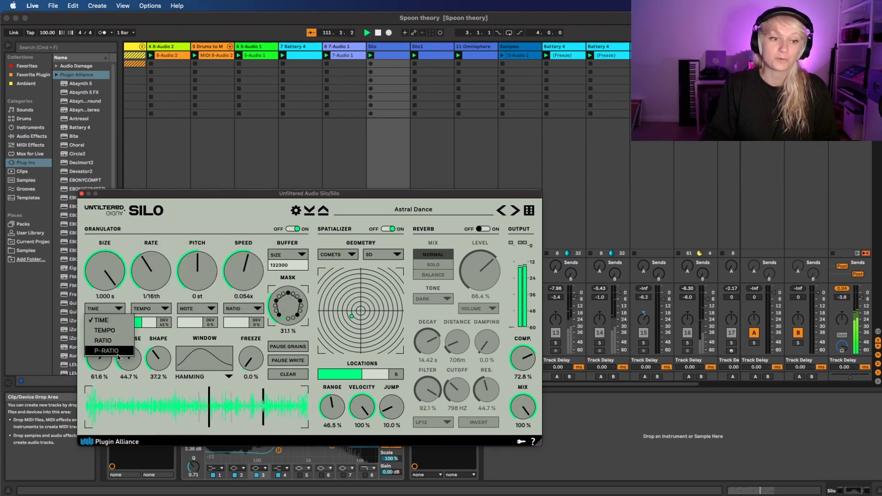
click(123, 240)
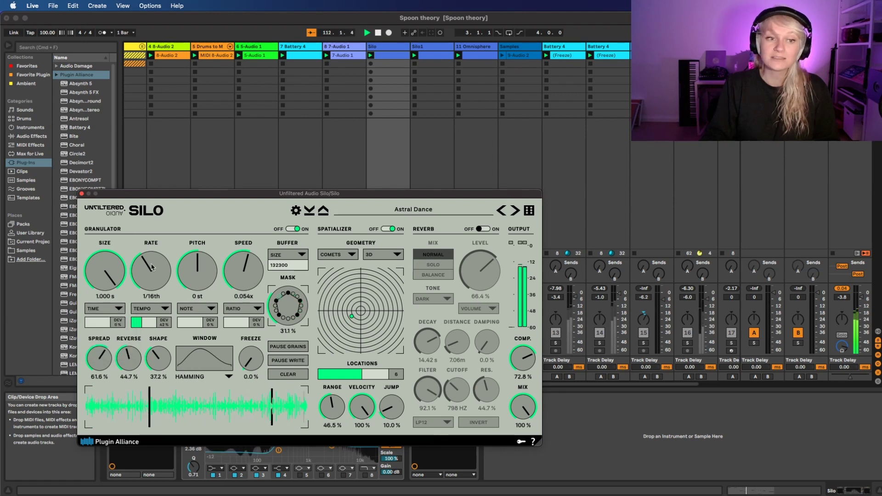
click(148, 309)
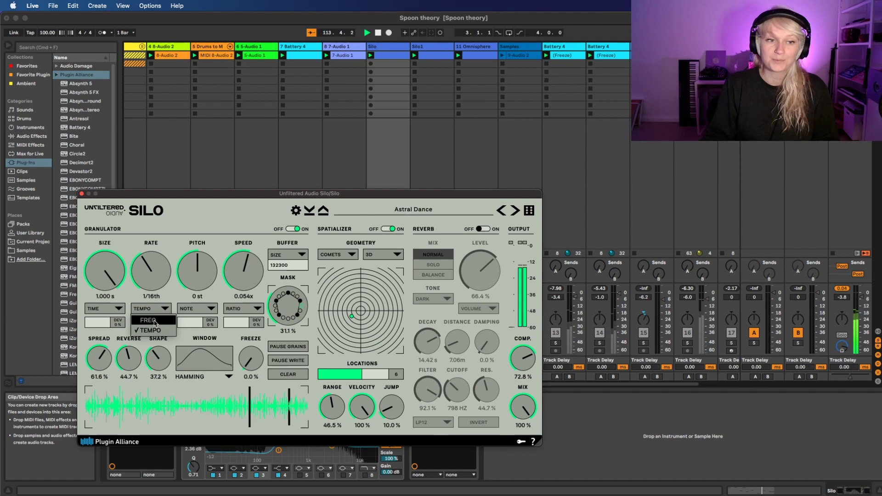
click(197, 309)
- Check the PITCH and SPEED mode lists, keeping NOTE and RATIO, then switch to the Omnisphere track's Silo
click(202, 311)
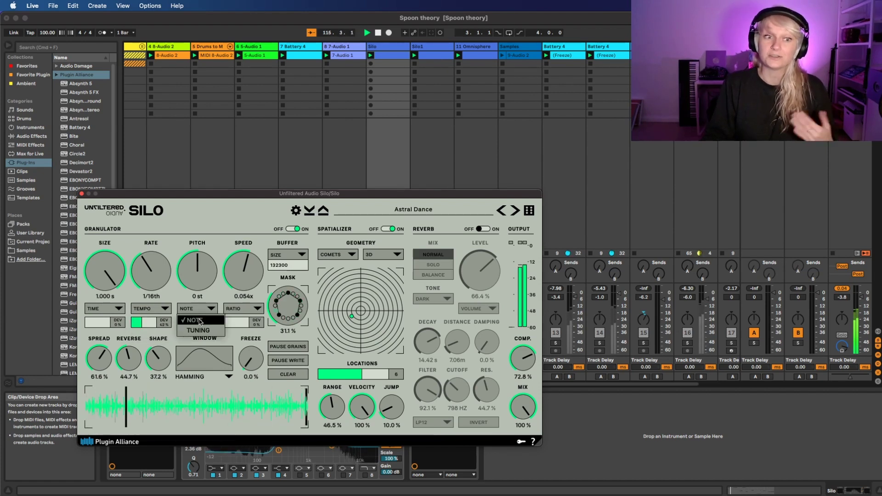
click(229, 303)
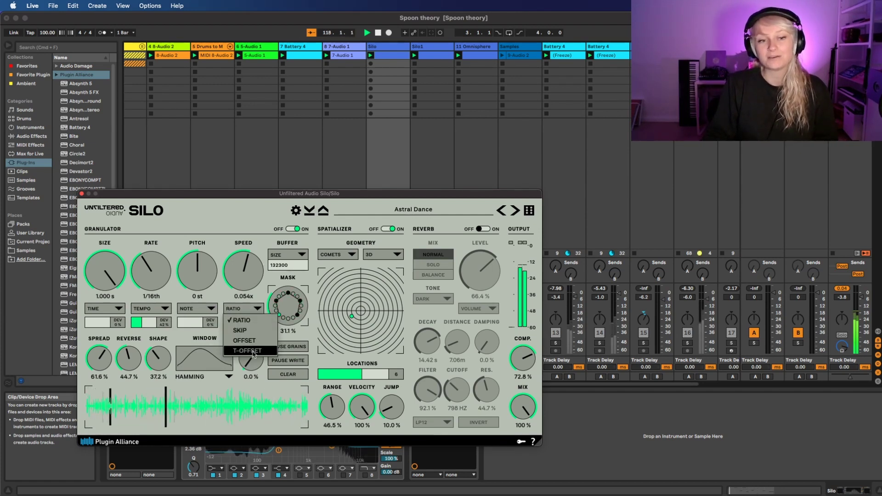
click(219, 297)
click(650, 199)
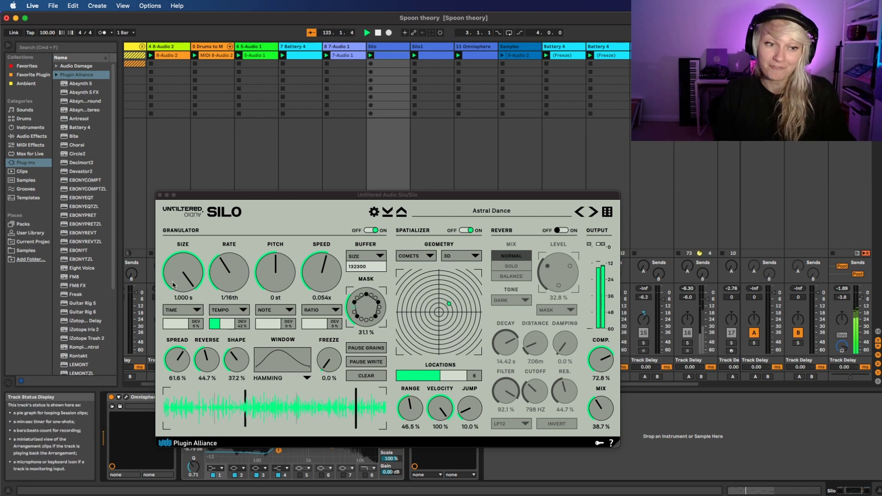
- Add grain size deviation and set the grain MASK to 41.0%
click(176, 324)
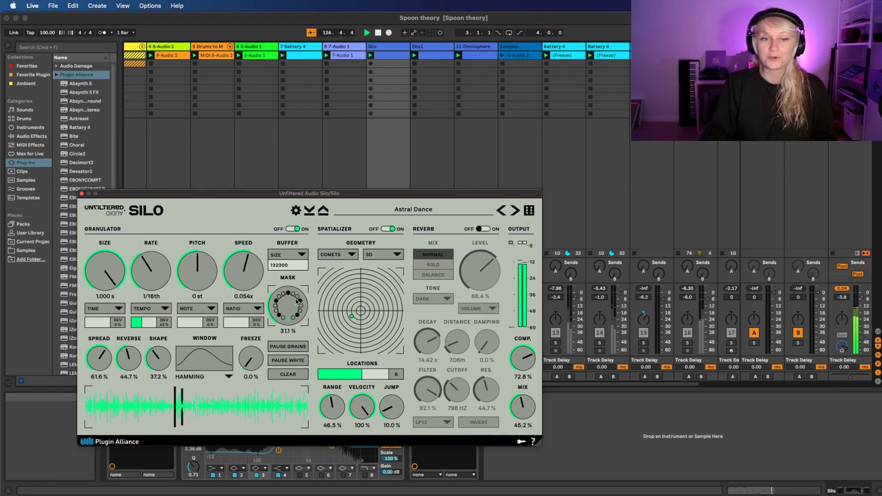
drag(290, 310, 290, 304)
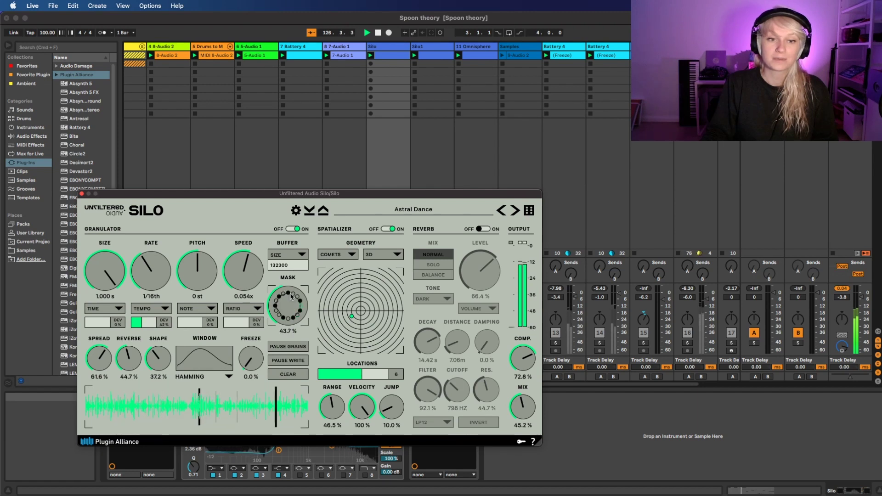
mouse_move(291, 297)
mouse_down()
mouse_move(294, 310)
mouse_move(295, 300)
mouse_up()
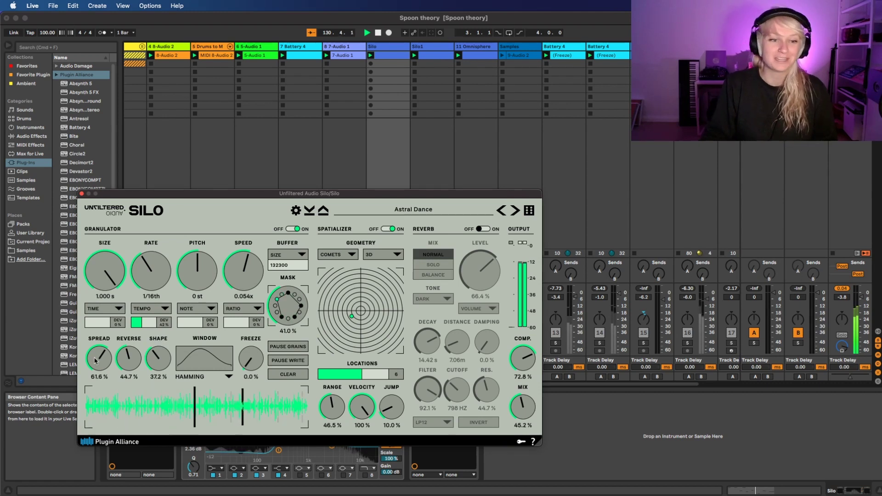
- Lower grain SPREAD to 61.6% and raise SHAPE to 56.6%
drag(97, 367, 104, 340)
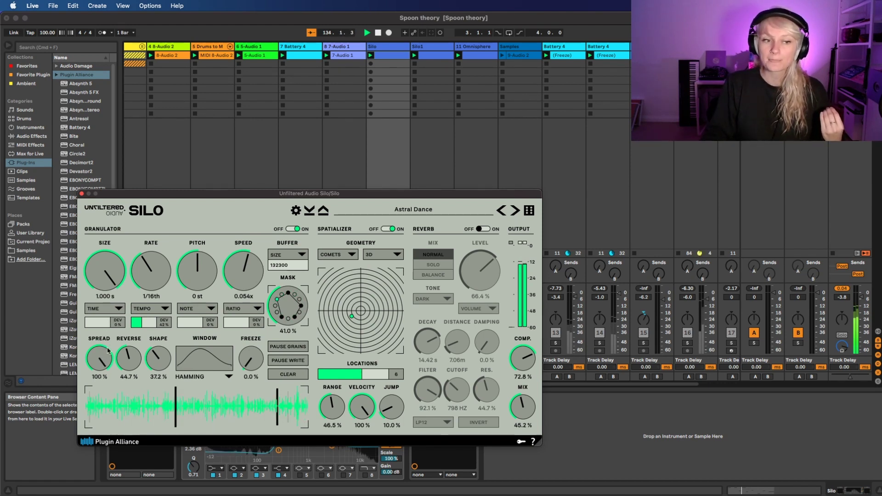
drag(109, 323, 109, 398)
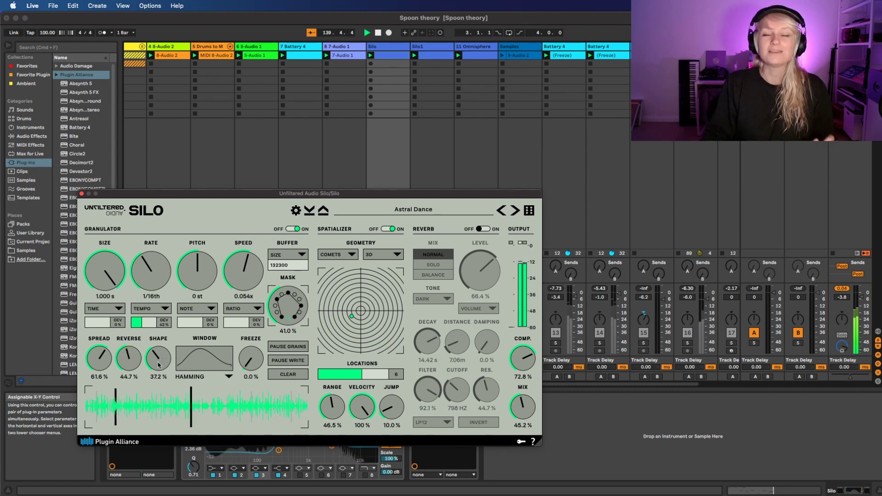
mouse_move(155, 354)
mouse_down()
mouse_move(164, 310)
mouse_move(156, 347)
mouse_up()
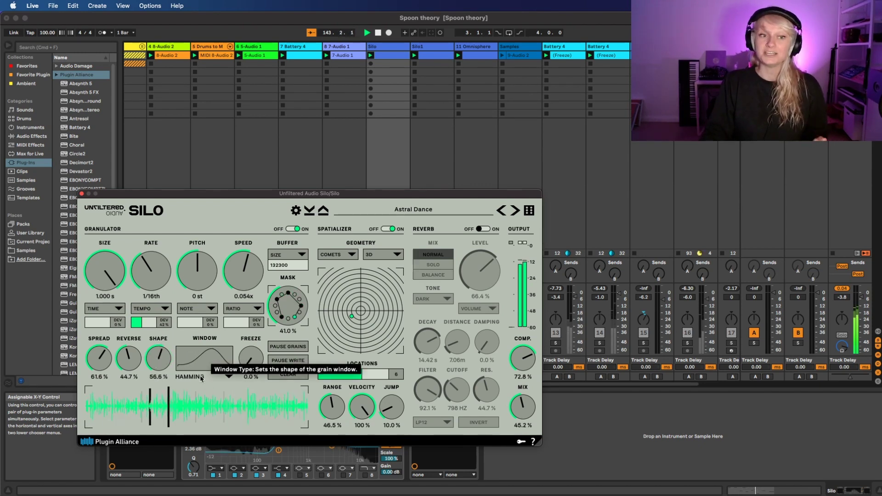
- Set the grain WINDOW to TRIANGLE after briefly trying TUKEY
click(201, 377)
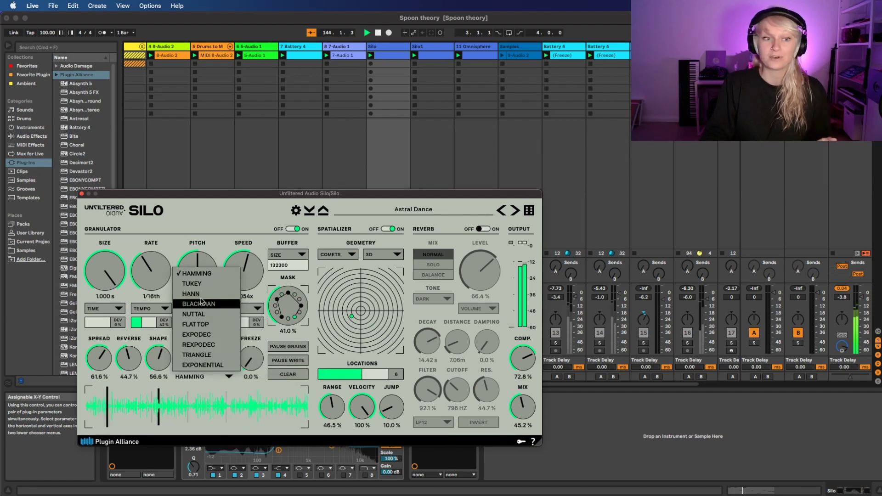
click(191, 283)
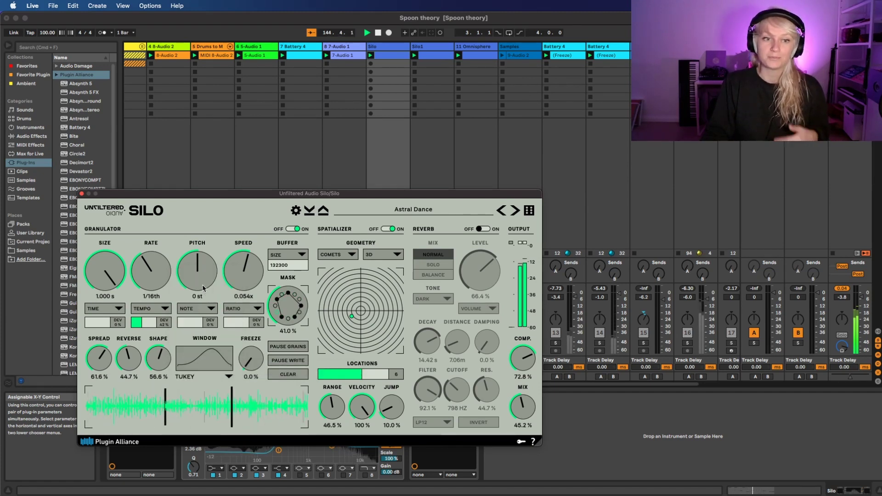
click(197, 376)
click(205, 351)
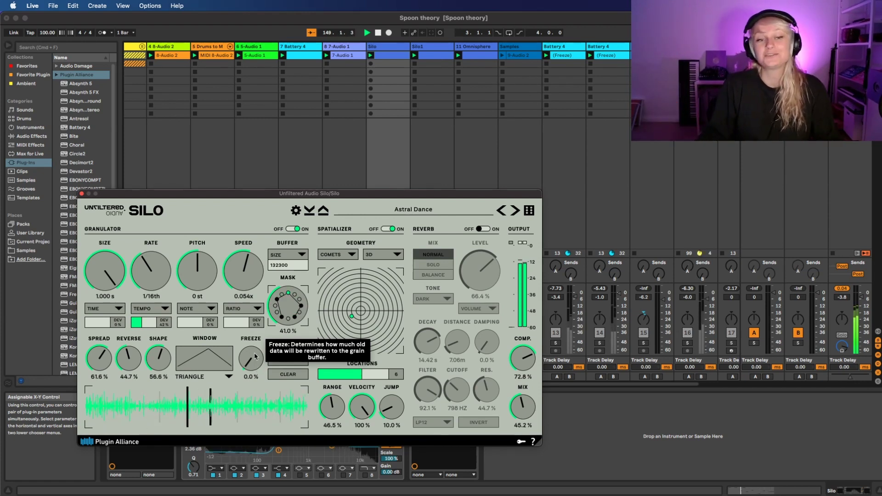
- Set FREEZE to 100%, reopen the Silo window, and toggle the spatializer off and back on
drag(252, 370, 252, 343)
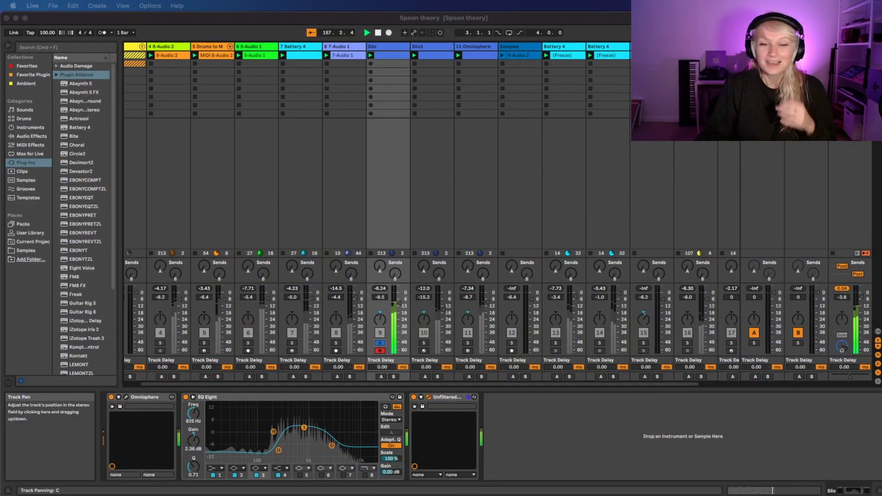
click(385, 222)
click(388, 229)
click(390, 229)
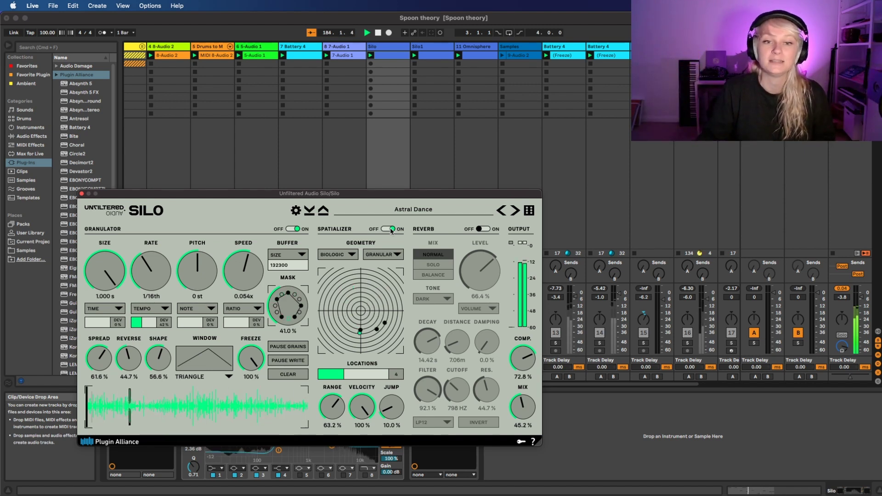
- Switch the spatializer algorithm to SHIMMER, narrow spread to 33%, and raise mix to 100%
click(343, 254)
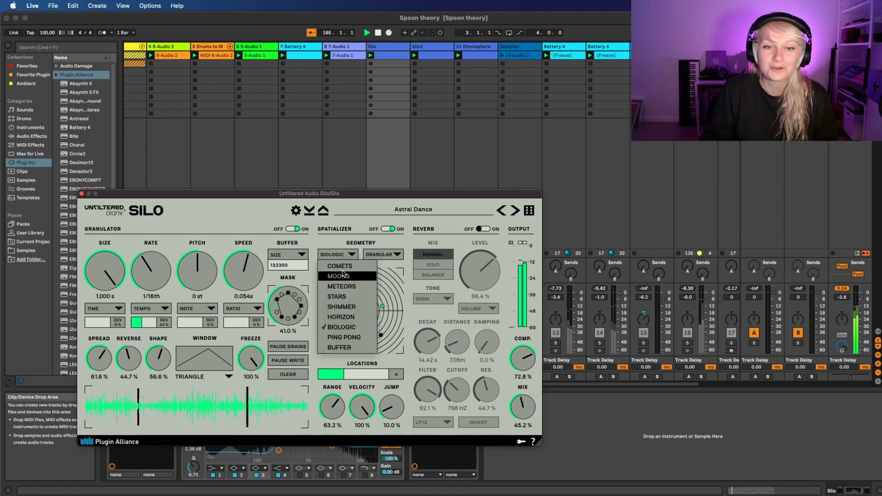
click(342, 271)
click(337, 254)
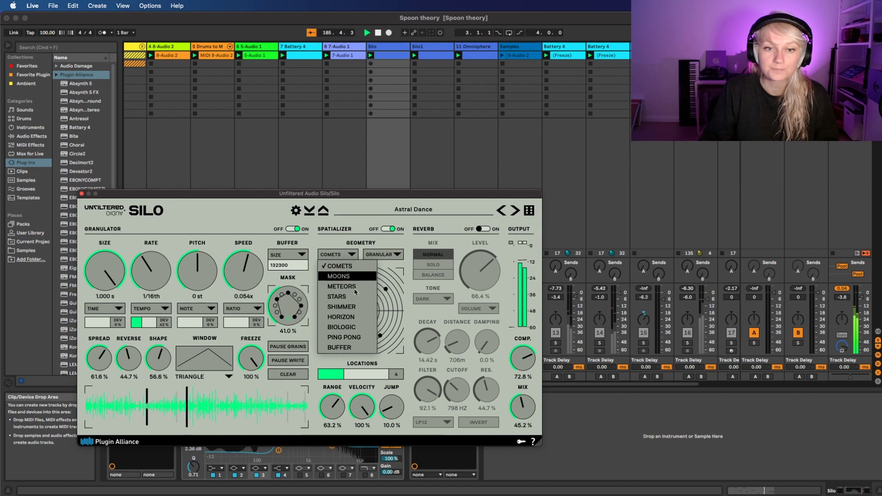
click(342, 307)
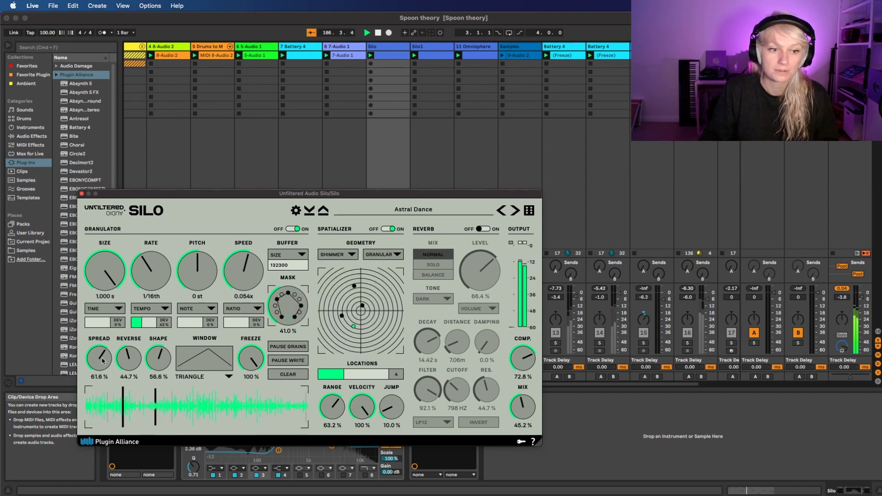
drag(99, 394, 99, 398)
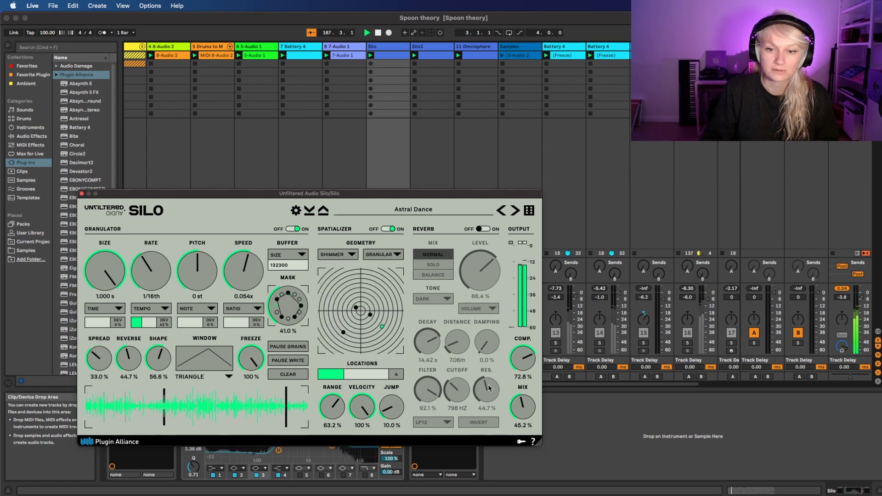
drag(523, 404, 530, 352)
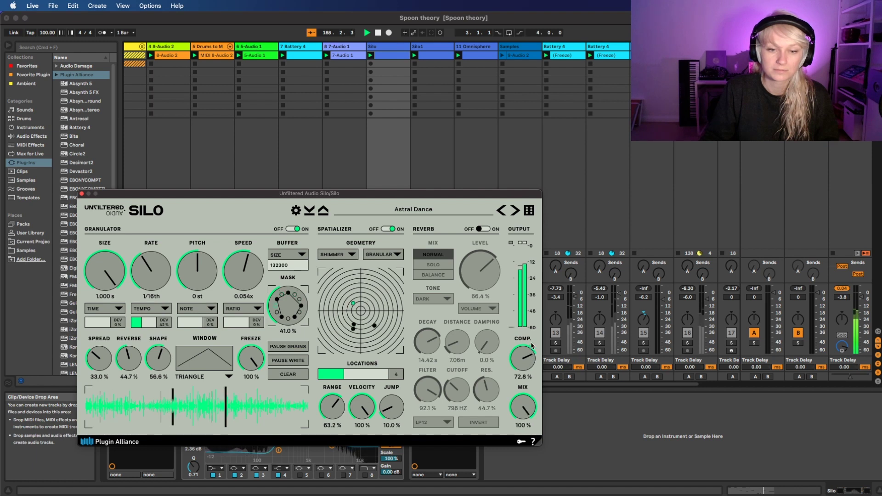
- Set the spatial mode to 3D, reduce locations, and change the algorithm to COMETS
click(338, 254)
click(383, 254)
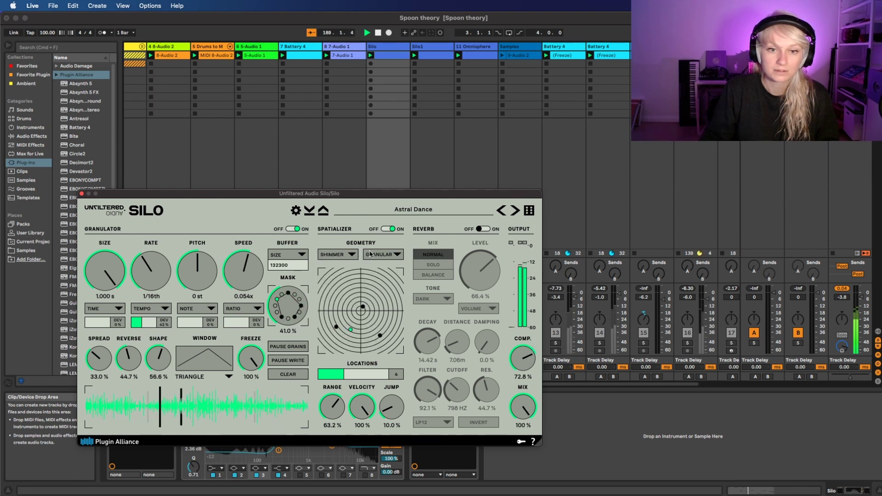
click(383, 254)
click(386, 267)
click(383, 255)
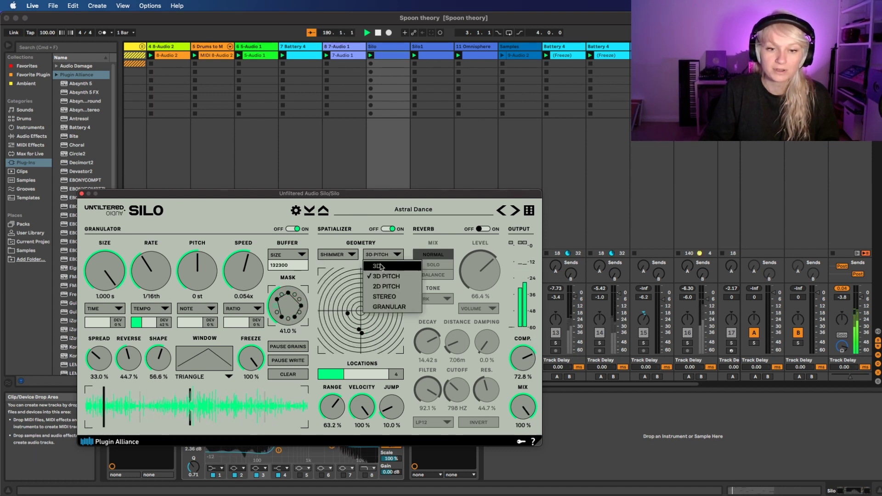
click(379, 264)
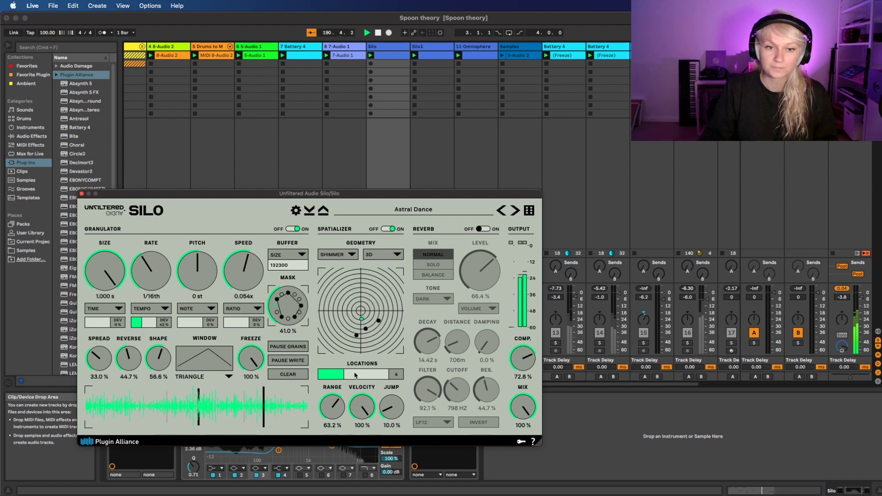
drag(355, 375, 333, 376)
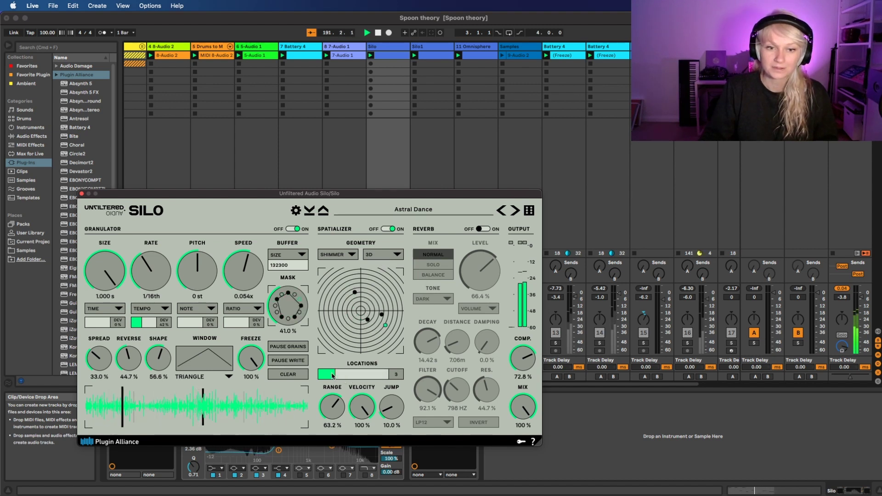
click(342, 253)
click(347, 259)
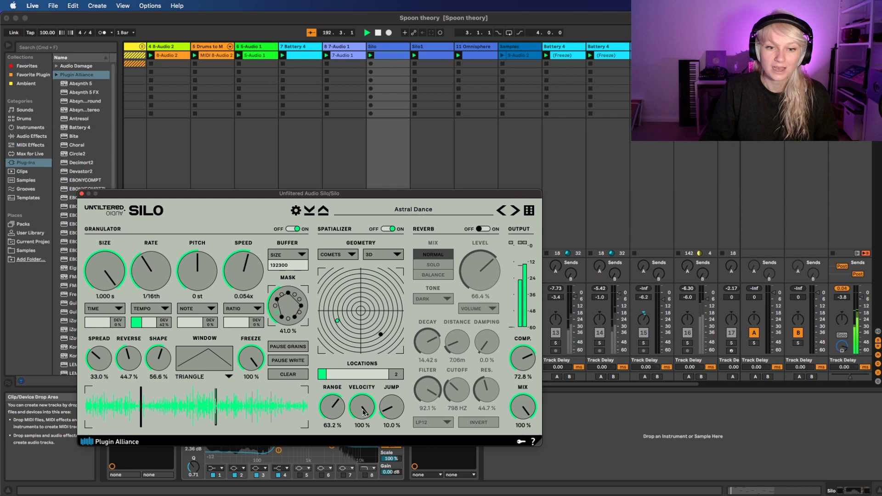
- Slow velocity, widen range, raise locations to 8, and A/B the spatializer bypass
drag(361, 405, 364, 490)
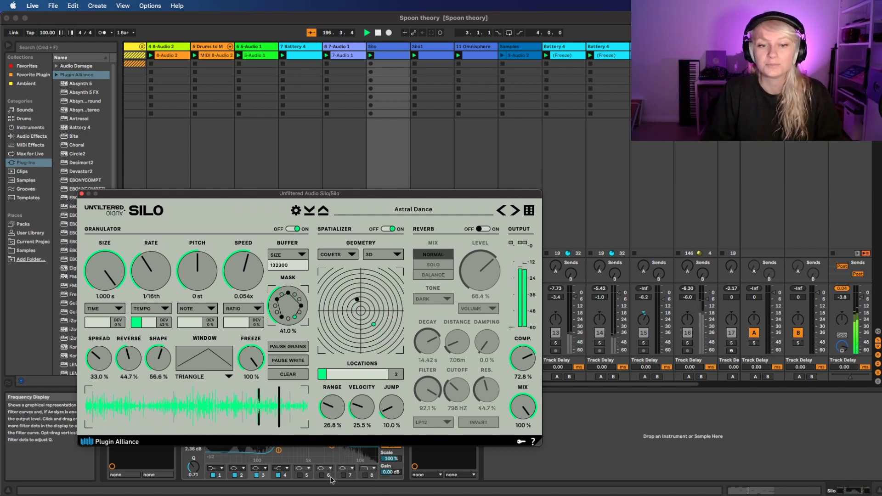
drag(319, 437, 321, 430)
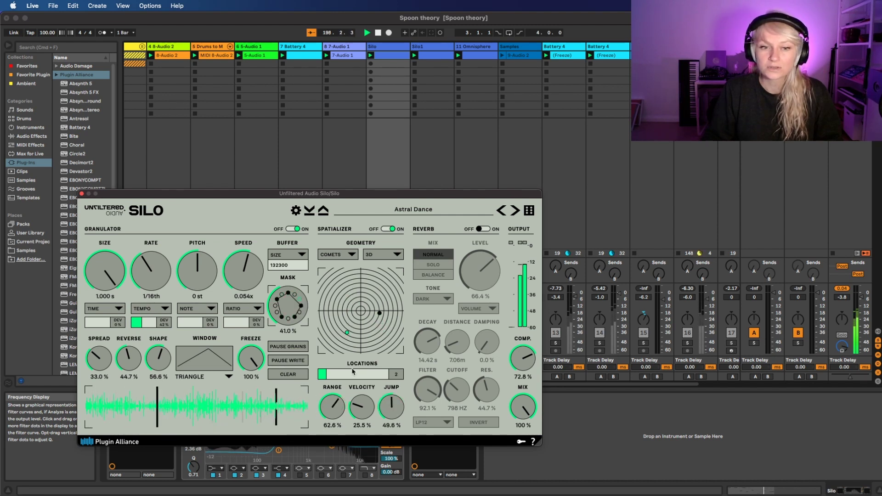
drag(327, 375, 367, 375)
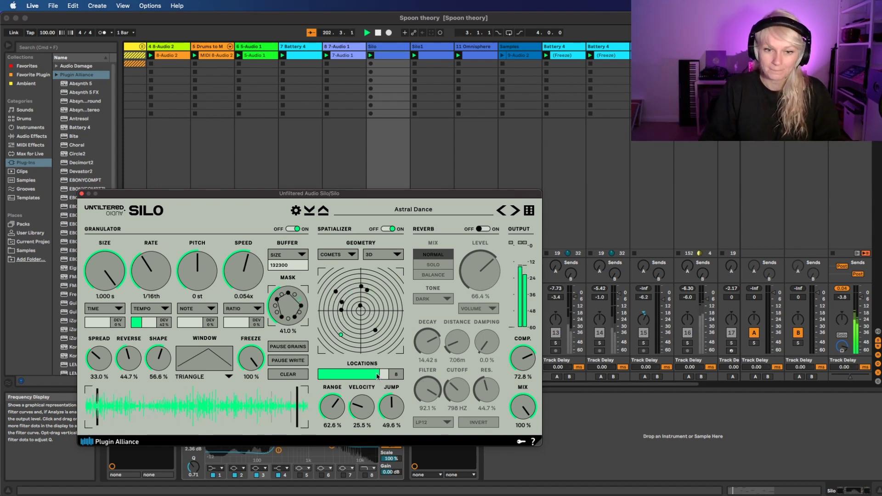
click(387, 228)
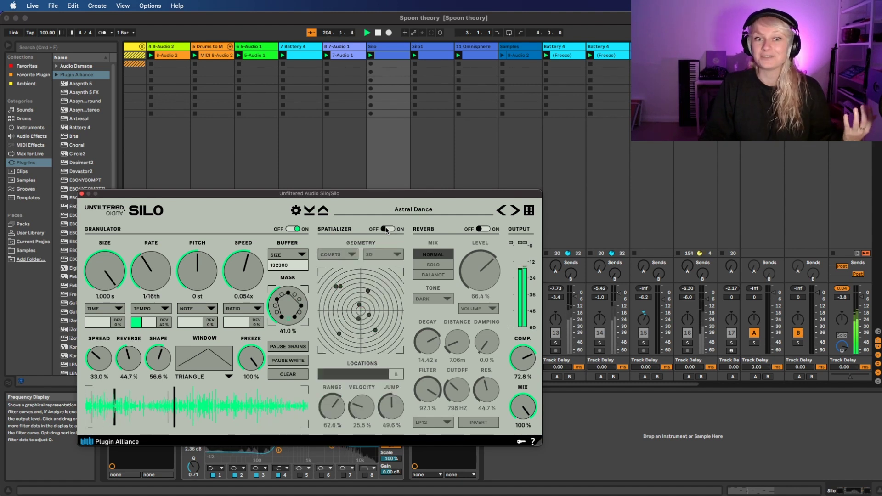
click(387, 228)
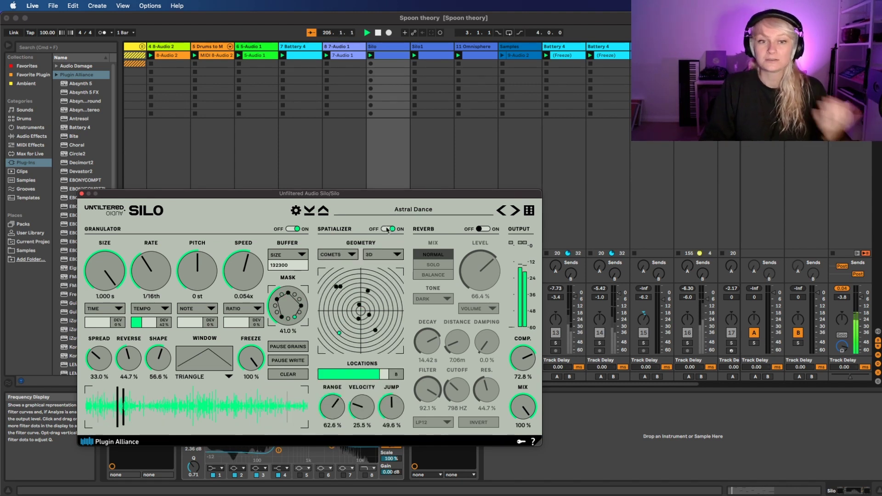
- Turn the spatializer off, enable the reverb, and try the SATREV tone
click(388, 230)
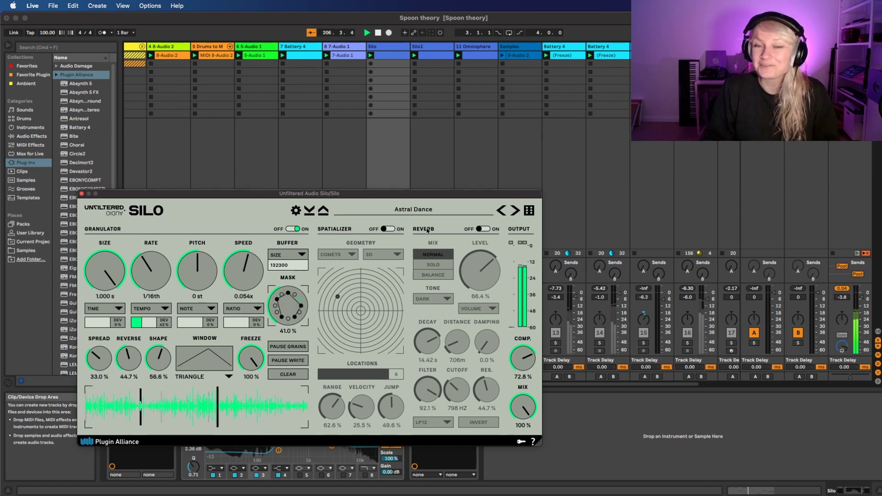
click(486, 230)
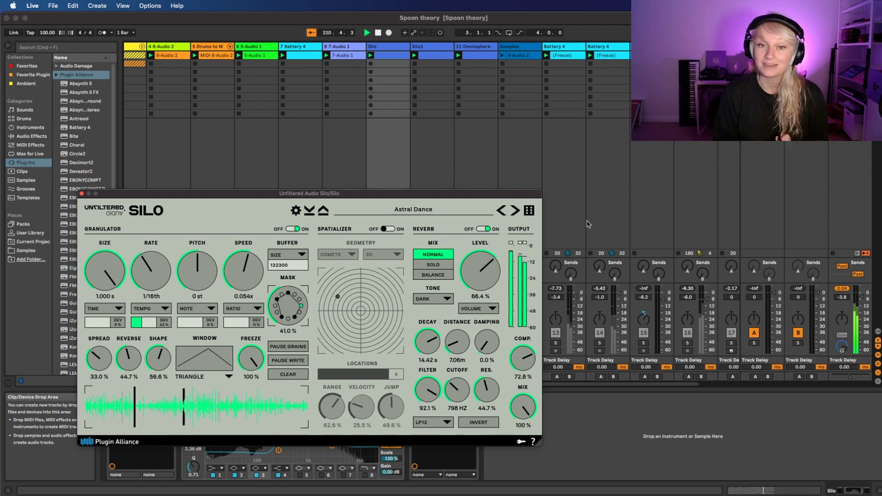
click(432, 300)
click(434, 330)
- Audition the FLARE and HOLLOW reverb tones, then return the tone to DARK
click(439, 302)
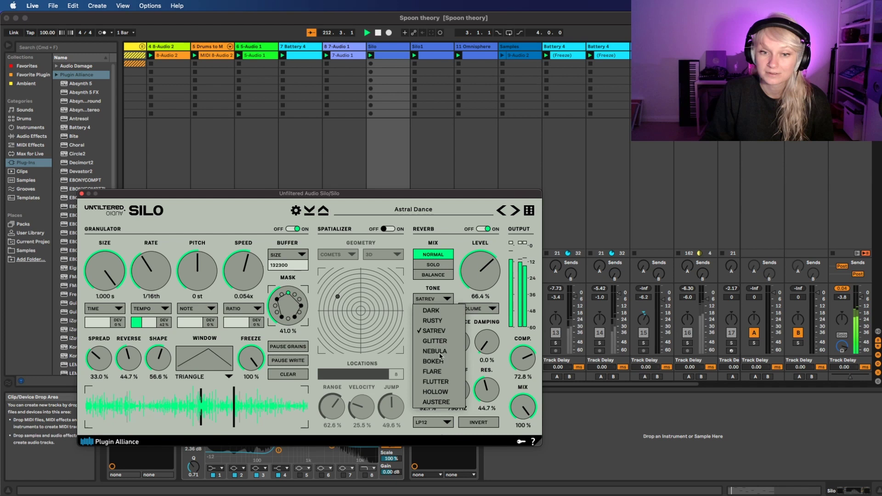
click(432, 371)
click(434, 299)
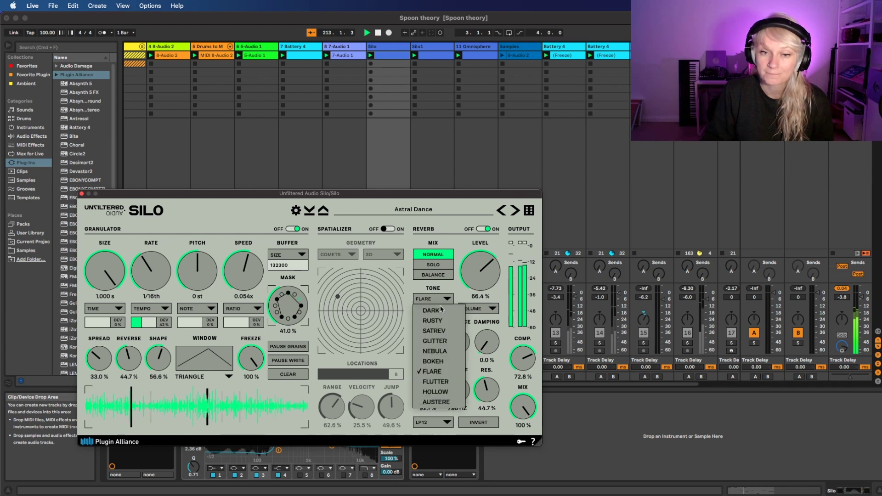
click(441, 392)
click(433, 299)
click(431, 311)
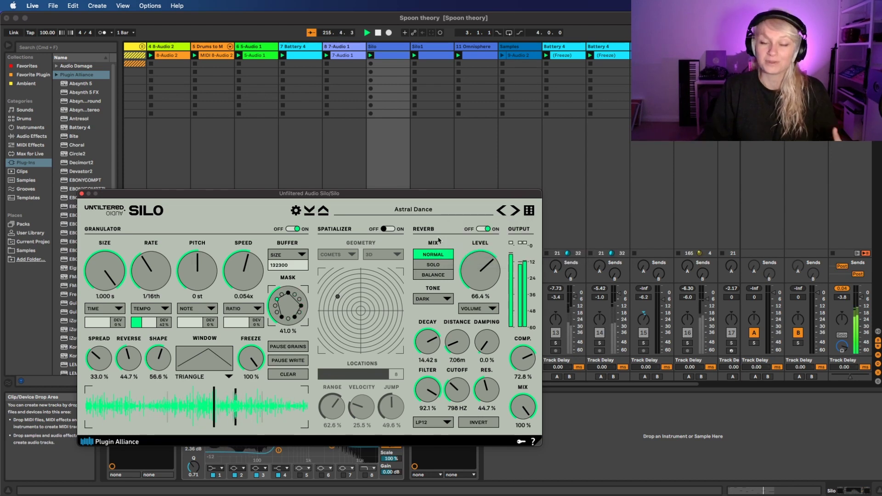
- Audition the SOLO and BALANCE reverb mix modes, settling on NORMAL
click(432, 266)
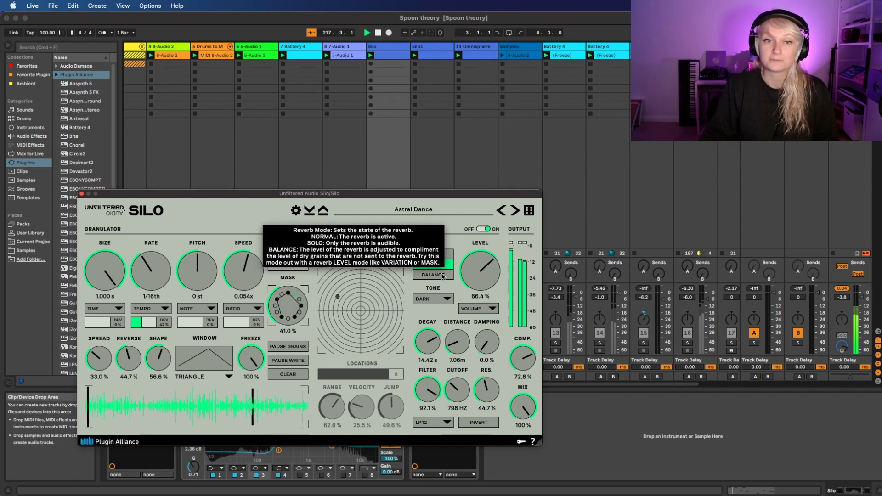
click(442, 275)
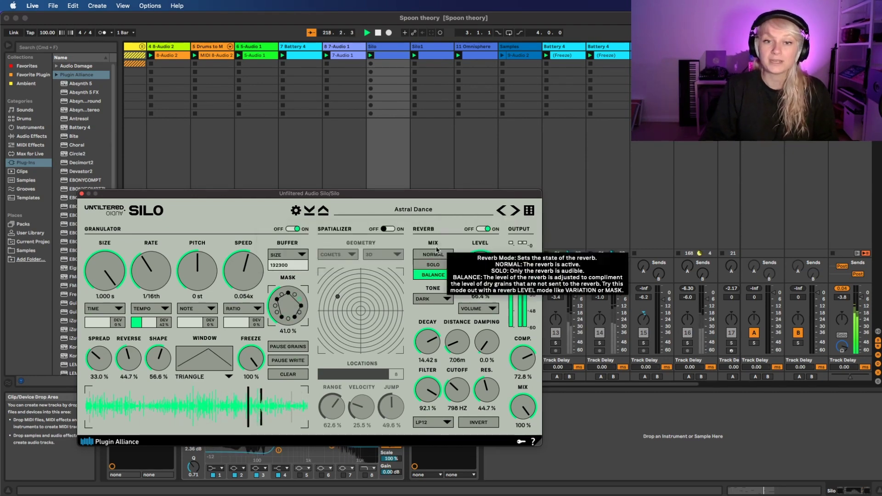
click(434, 267)
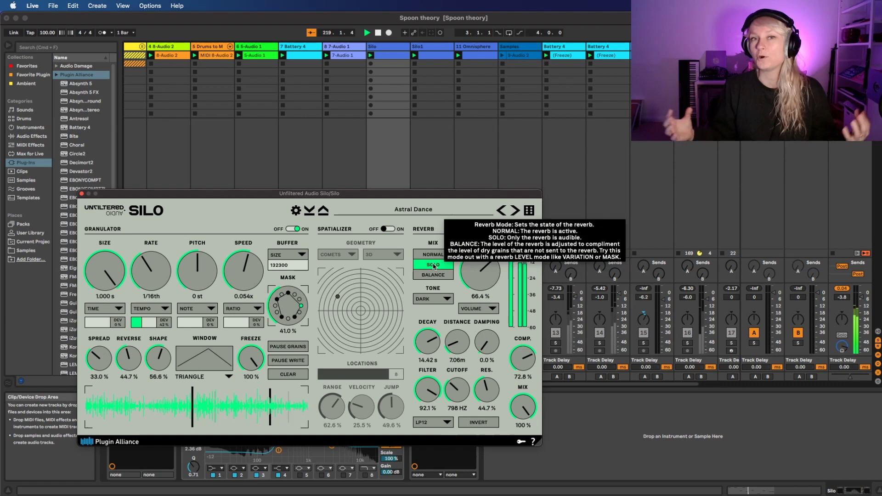
click(436, 255)
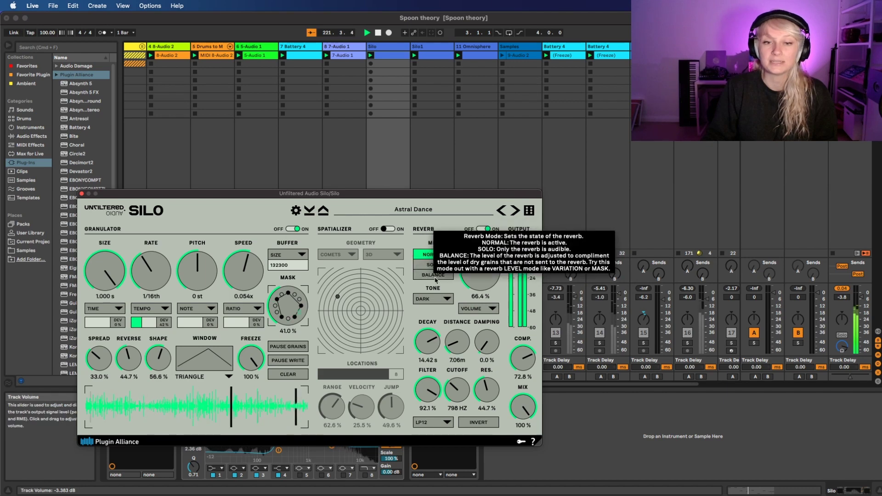
click(444, 276)
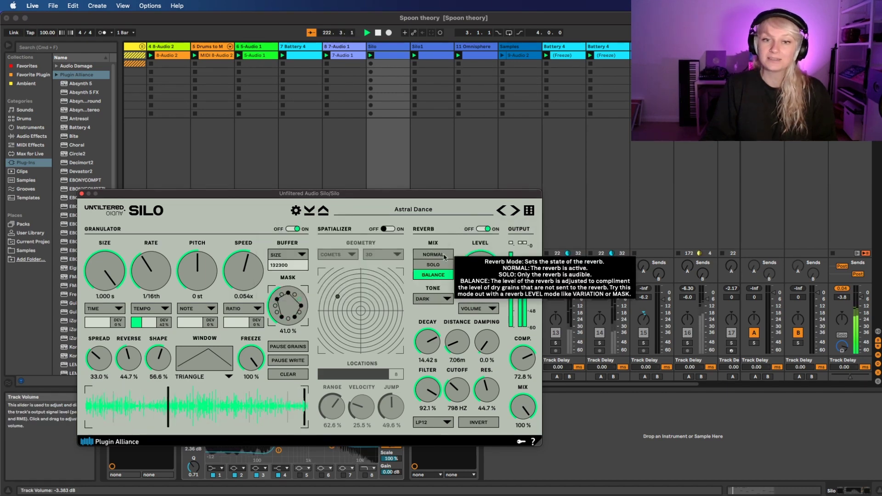
click(432, 256)
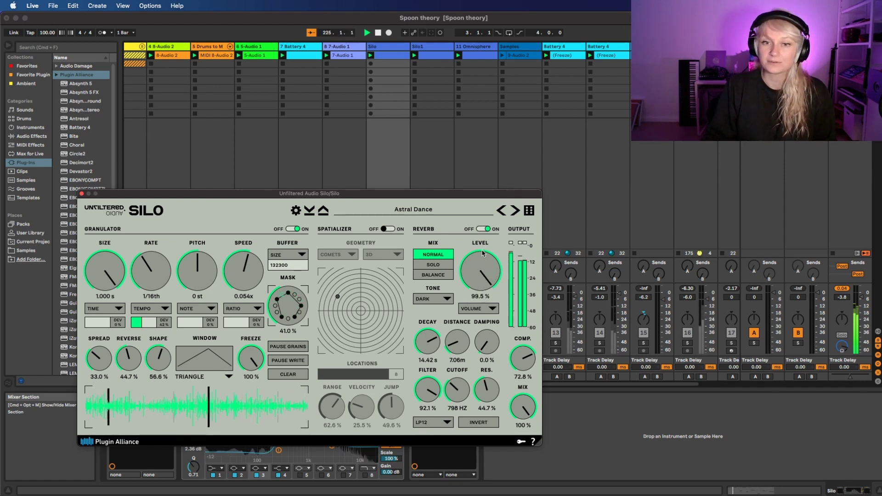
- Set reverb level to 65.3% in MASK mode after trying CHANCE and VARIATION
drag(482, 253, 484, 251)
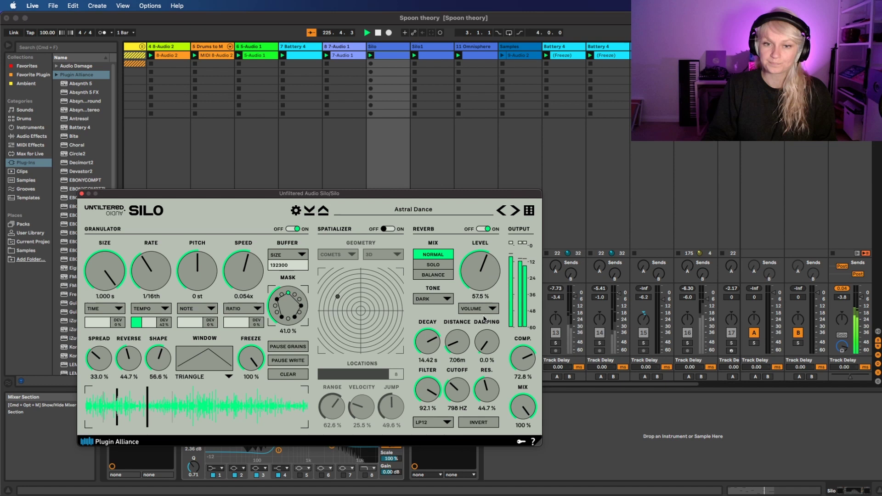
click(480, 309)
click(487, 331)
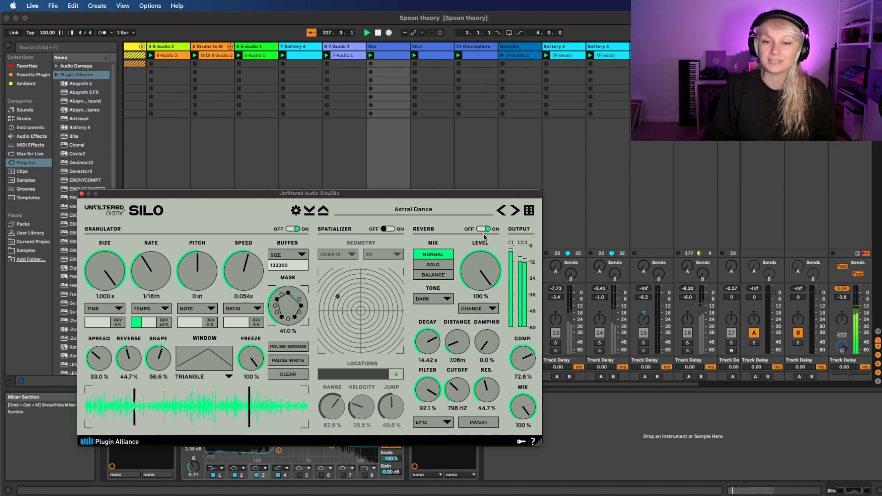
drag(485, 251, 479, 240)
click(481, 315)
click(483, 342)
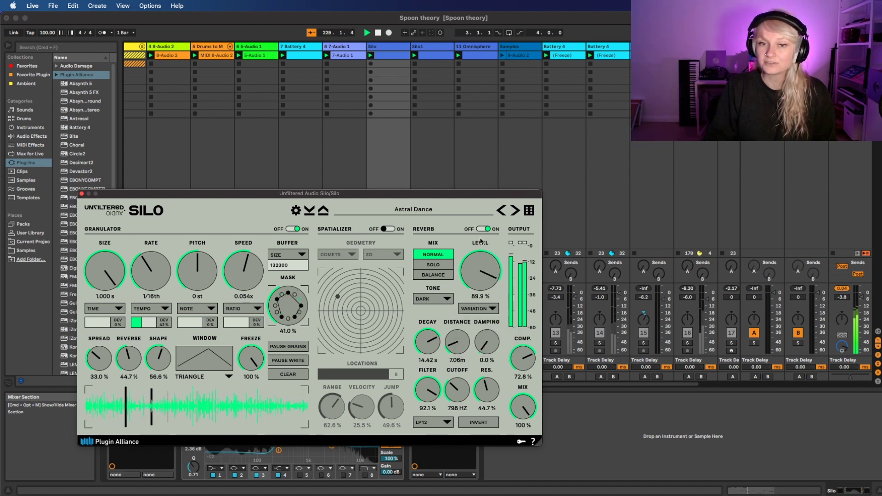
click(480, 307)
click(492, 351)
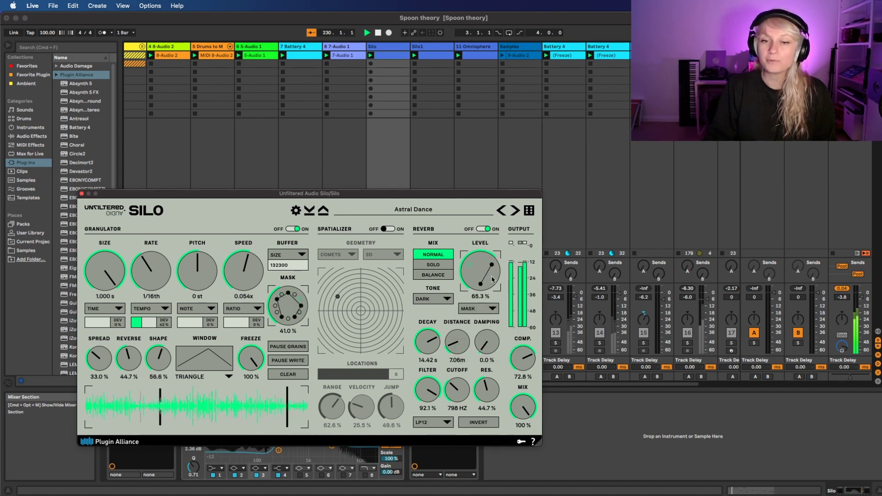
click(481, 308)
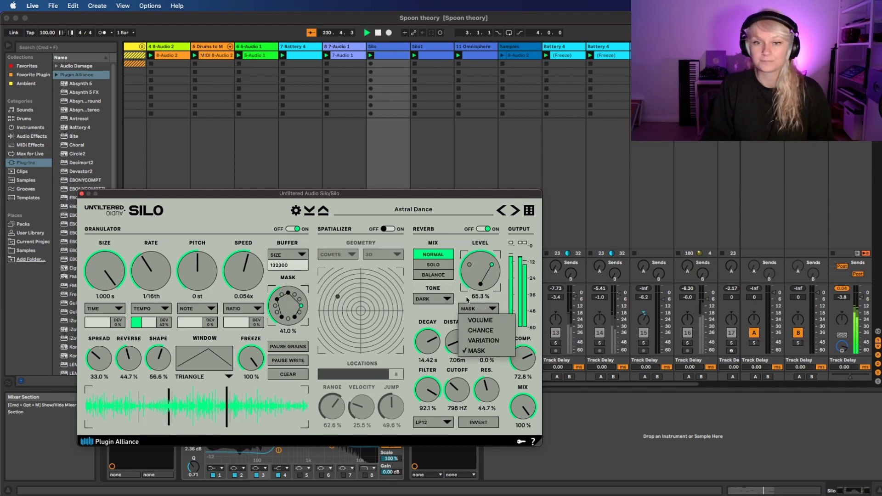
click(483, 322)
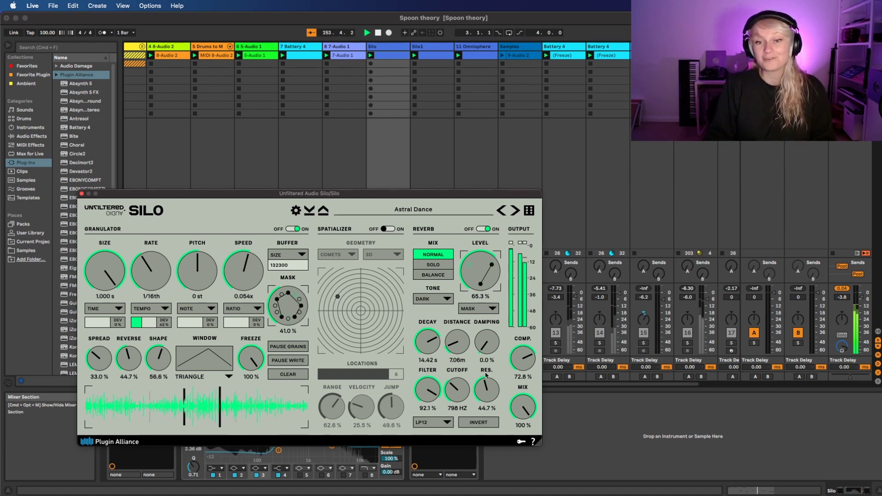
- Keep the reverb filter on LP12 and set decay 20 s, damping 94.6%, cutoff 6.78 kHz
click(440, 423)
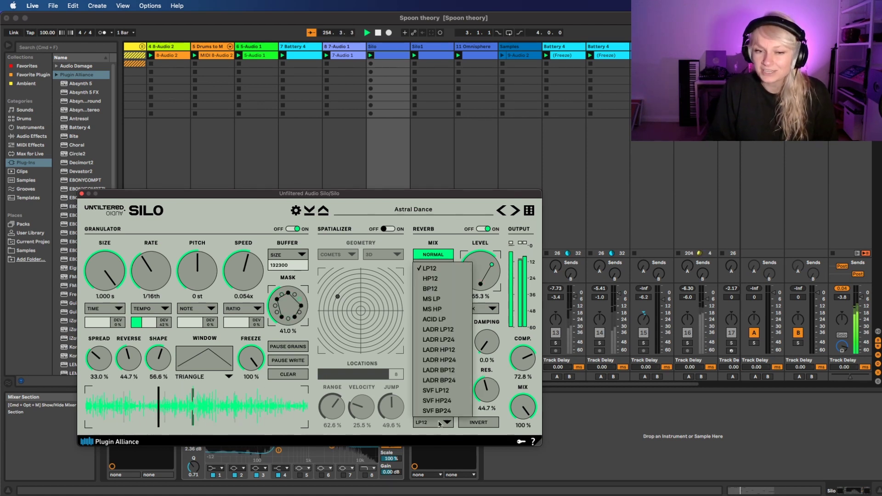
click(438, 424)
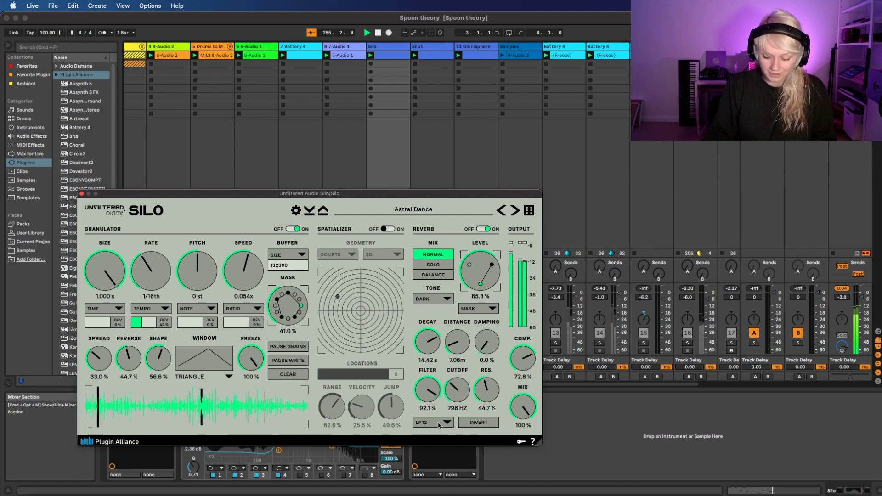
click(439, 423)
click(503, 336)
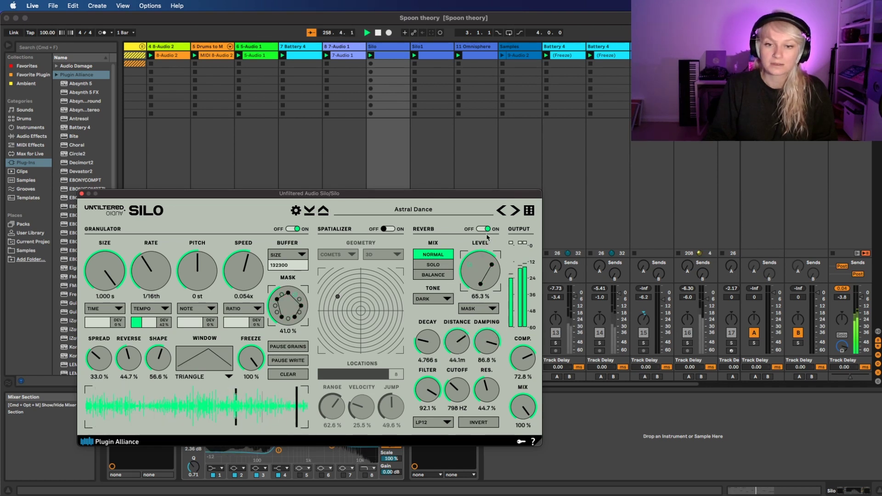
scroll(490, 336, down, 10)
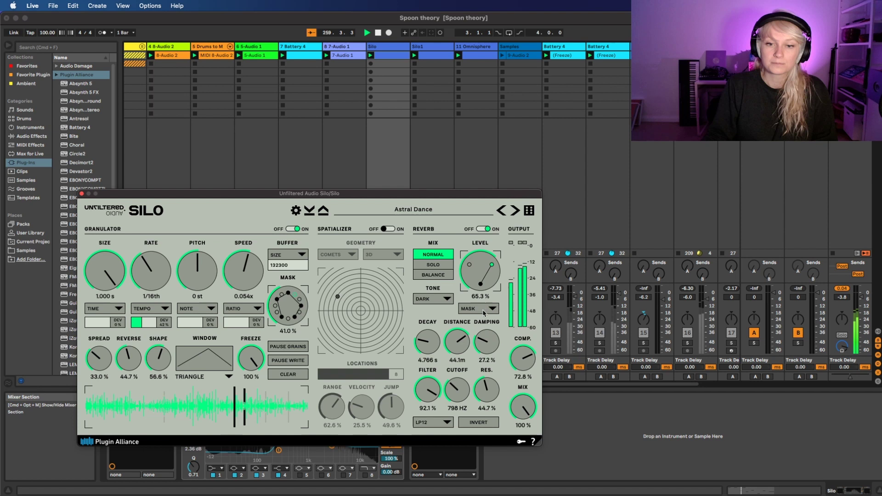
scroll(427, 342, up, 8)
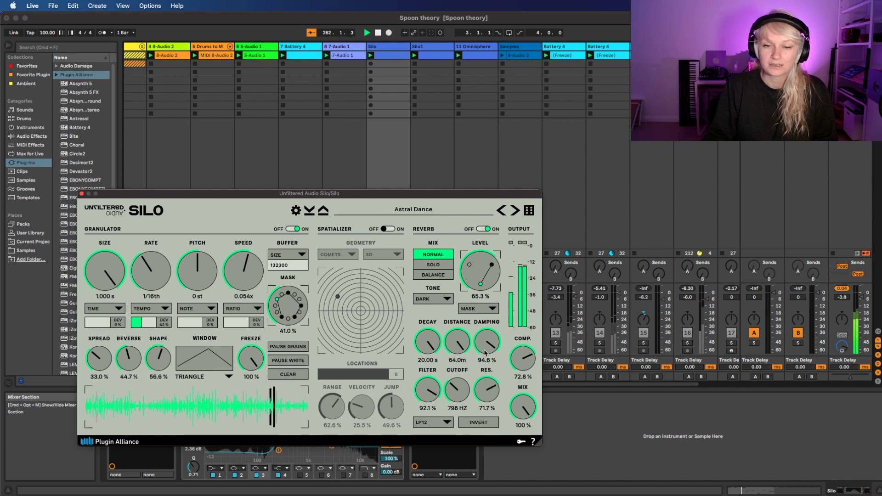
scroll(488, 382, down, 4)
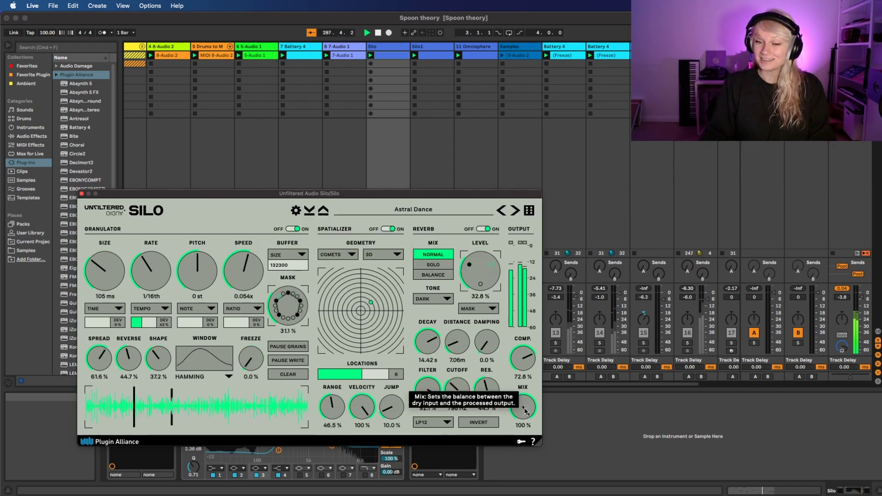
- Audition Silo at 0% mix, reset it to 100%, and move the window right
drag(524, 416, 519, 471)
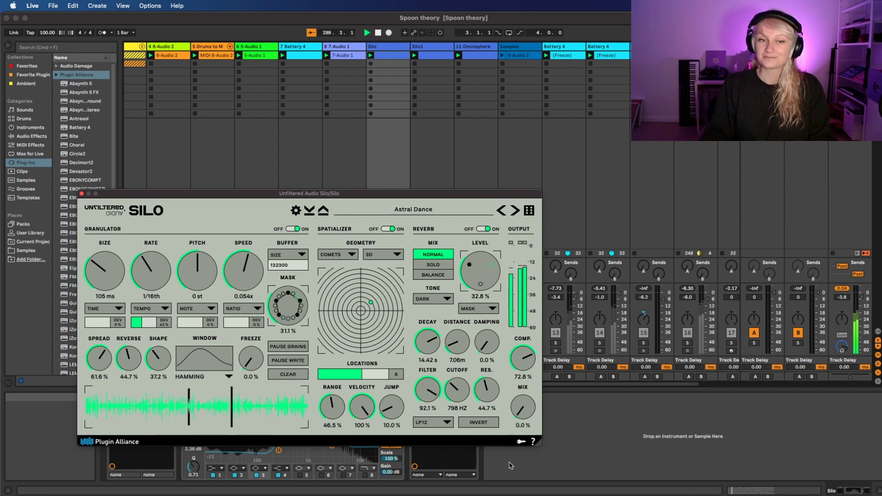
double_click(522, 414)
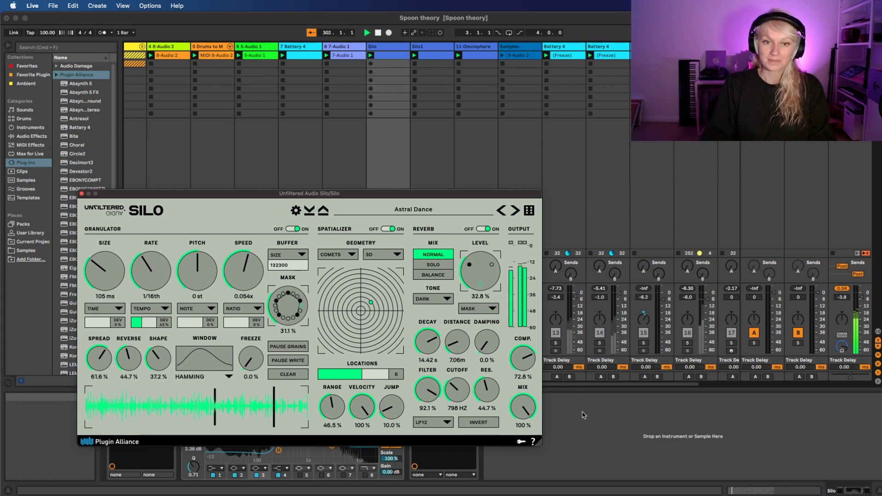
click(581, 455)
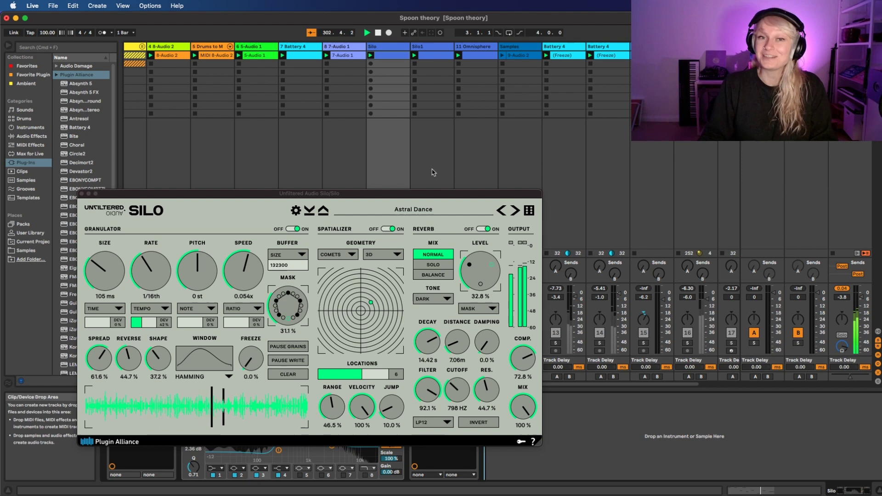
drag(449, 196, 593, 176)
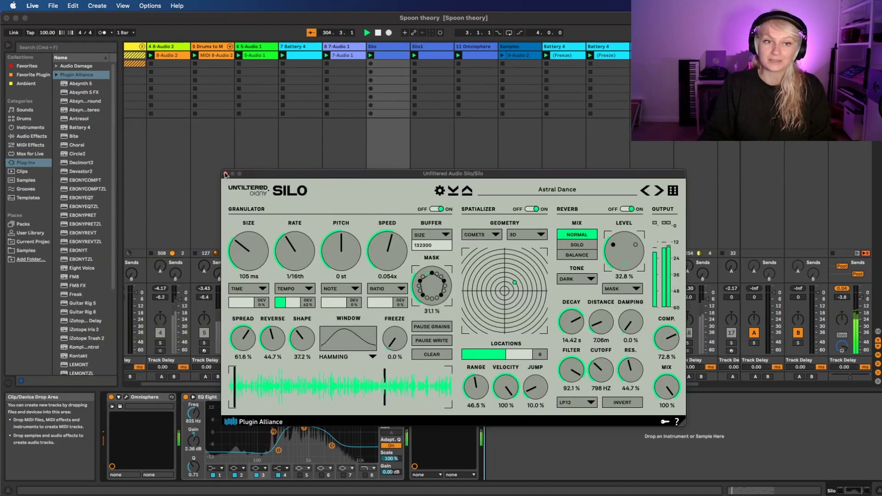
- Swap to the Silo1 window, solo track 10 and raise its fader to about -15 dB
key(super+alt+p)
key(super+alt+p)
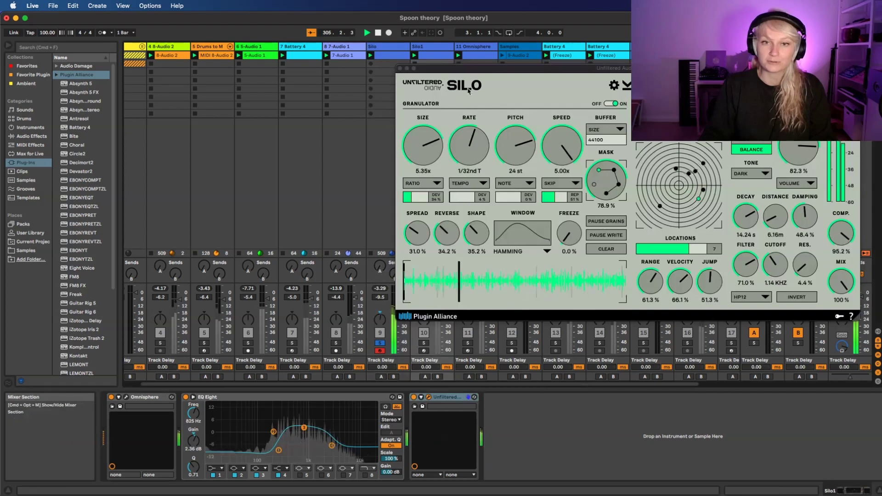
drag(460, 84, 523, 42)
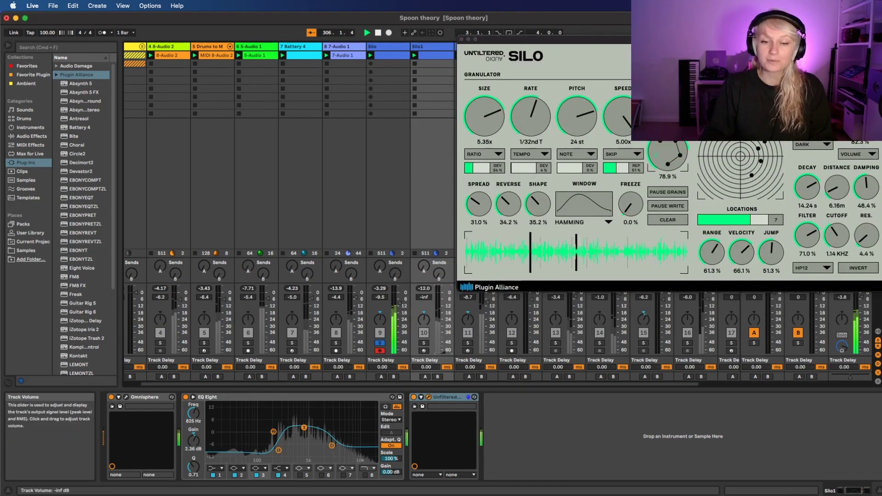
click(424, 343)
drag(434, 346, 434, 336)
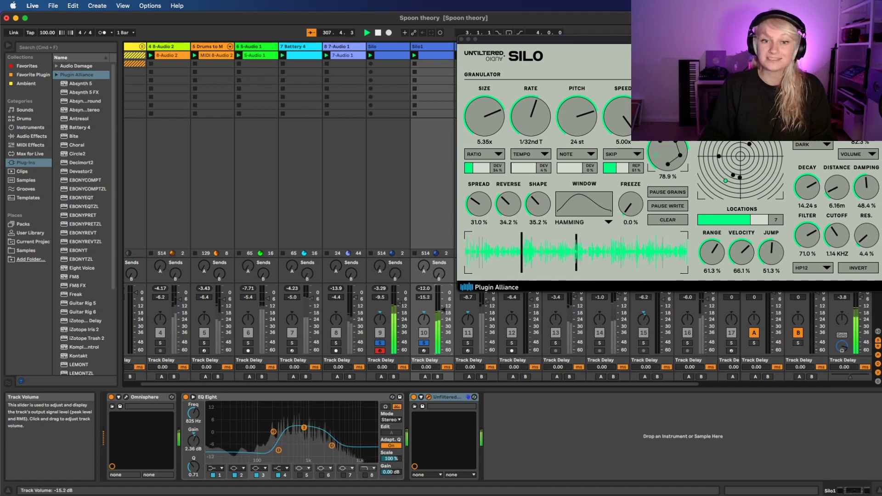
drag(566, 41, 520, 163)
double_click(565, 41)
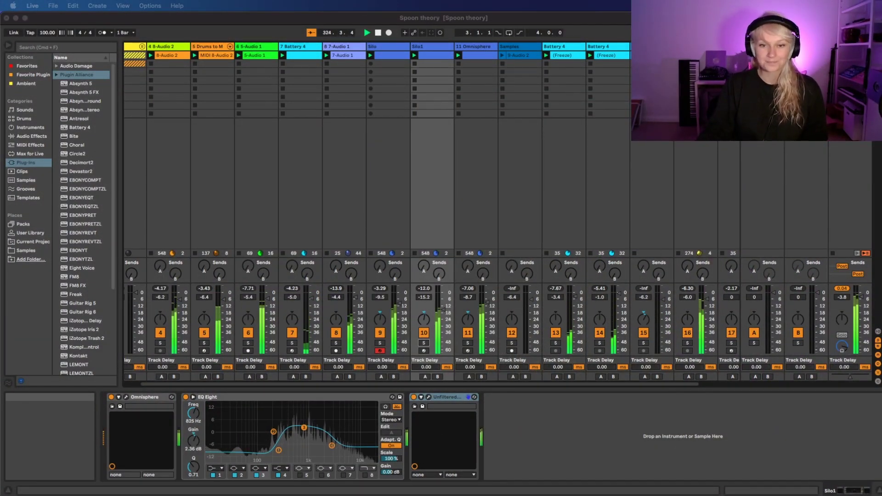
- Reopen the Silo1 plug-in window from its device's wrench button, showing the Airlock Right Side preset
click(428, 397)
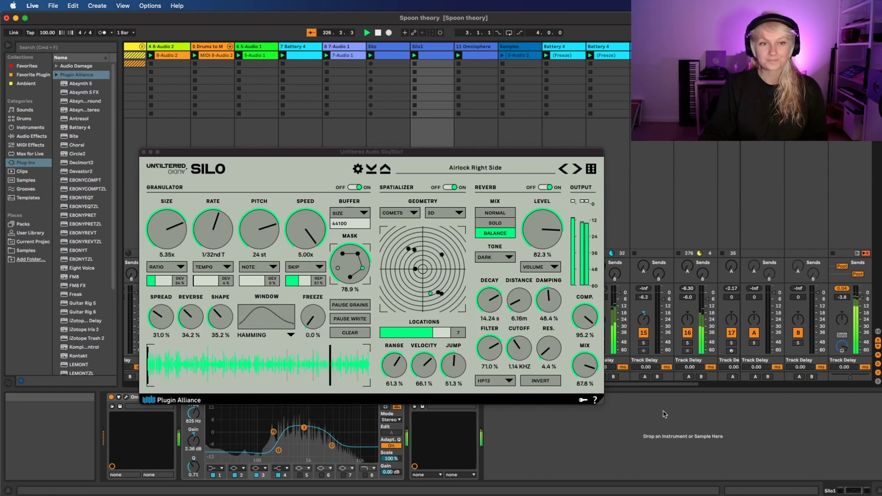